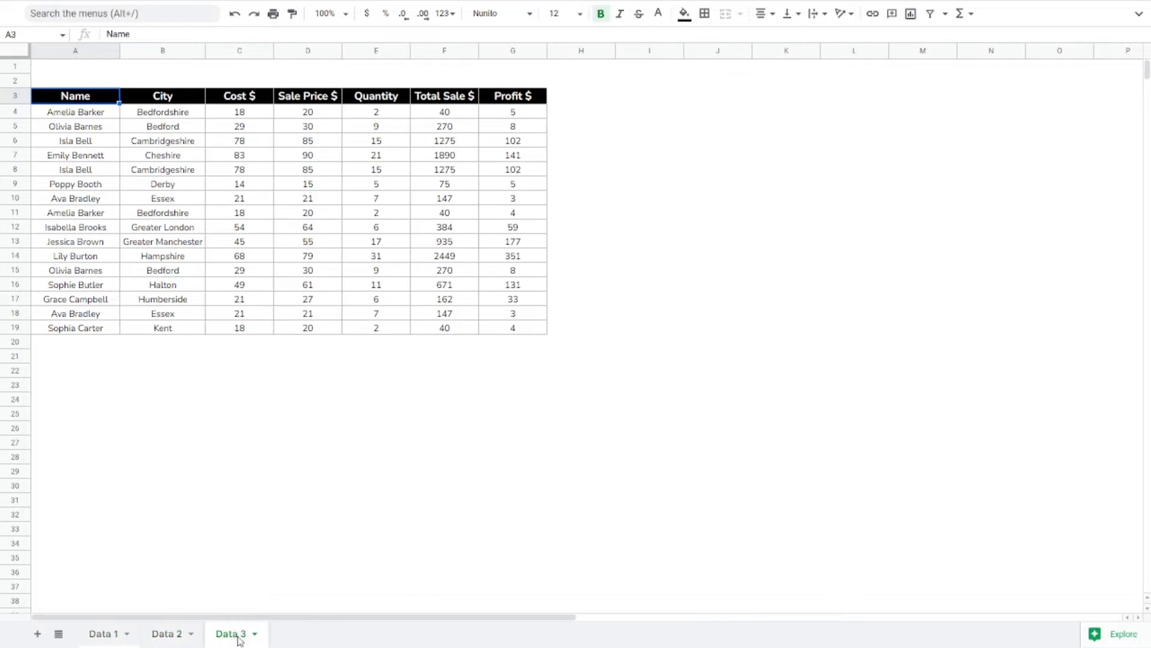
On the Data 1 sheet, start an array formula with an opening curly brace in cell A23.
left_click(98, 640)
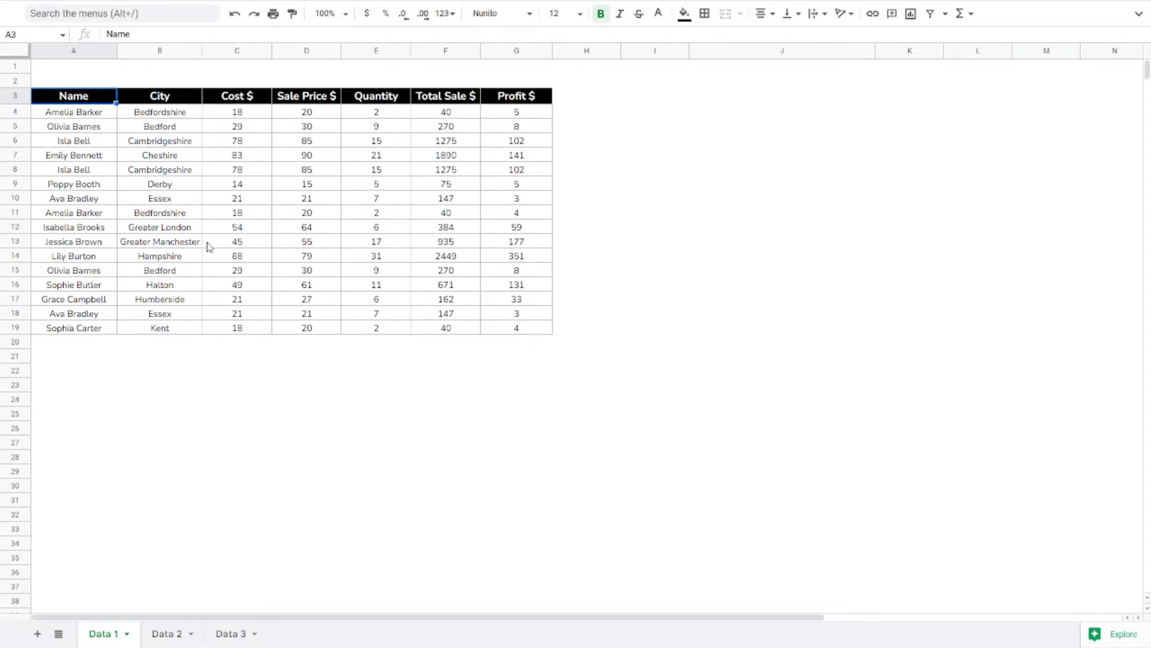
key("ctrl+plus")
key("ctrl+plus")
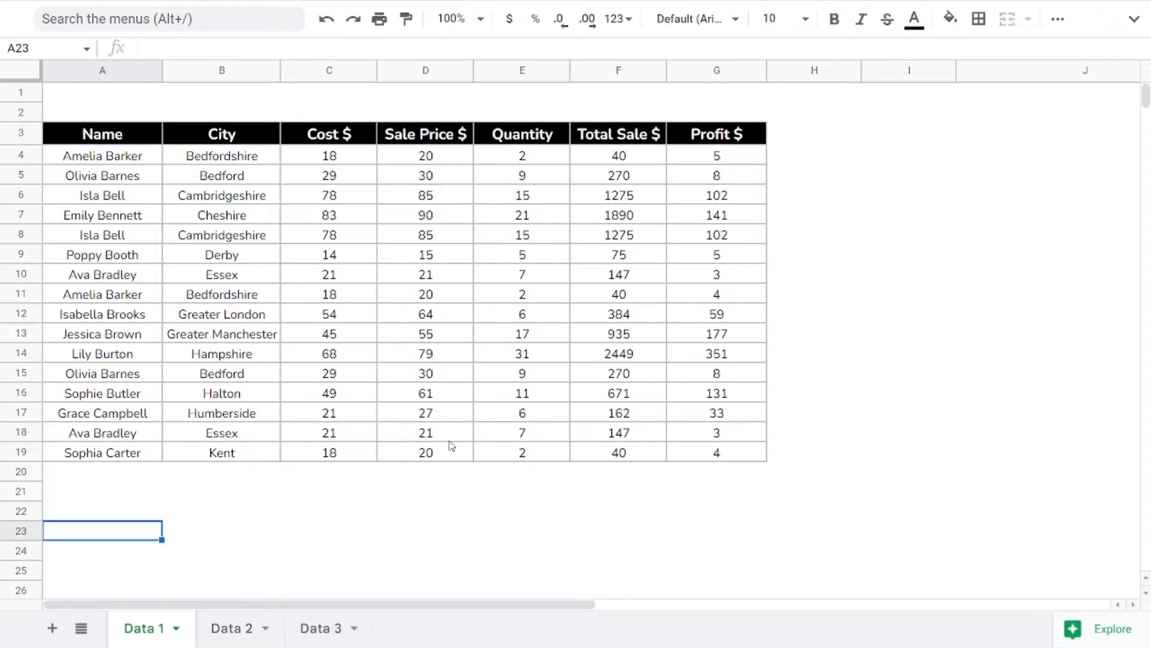
scroll(450, 446, "down", 4)
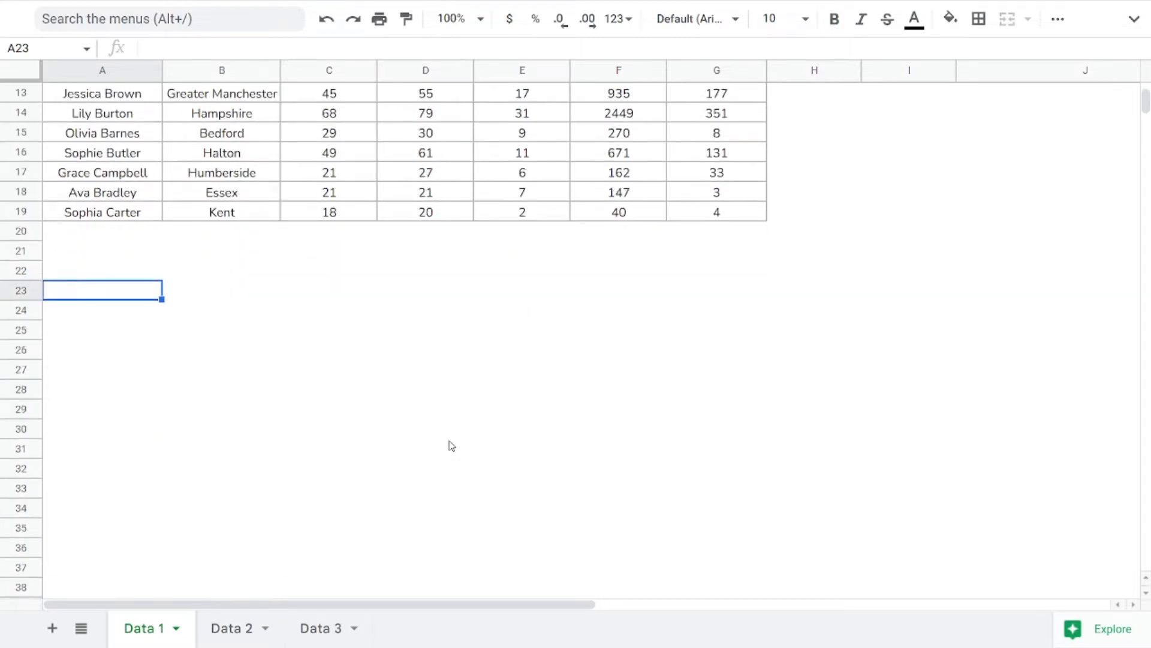
type("={")
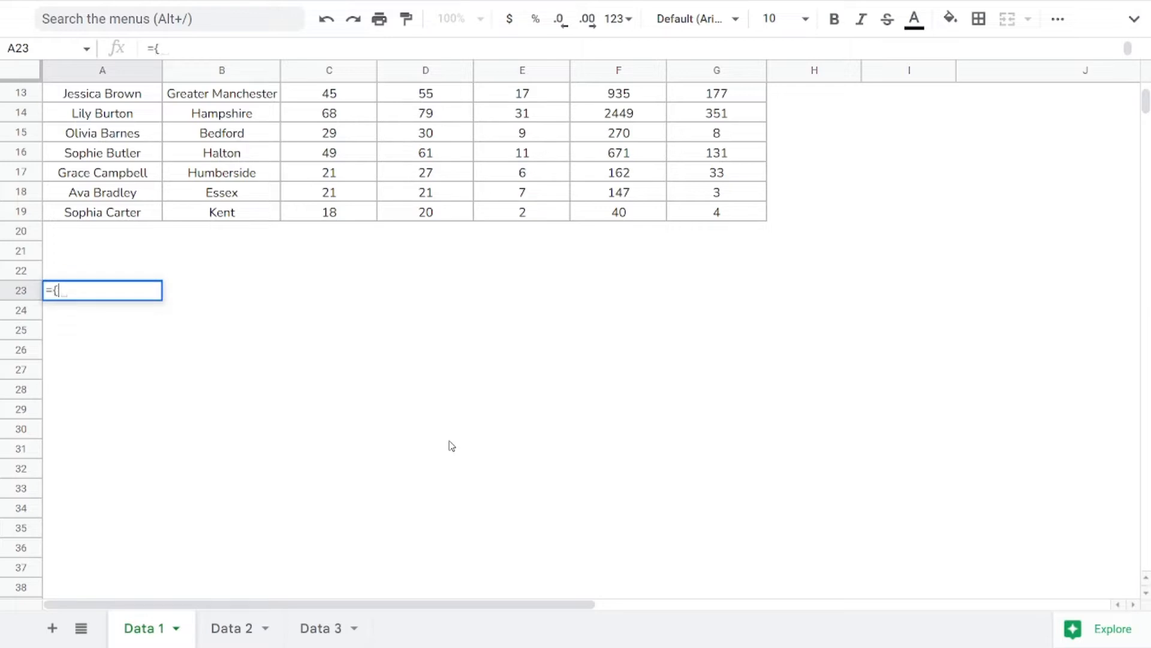
Reference the whole Data 1 table including its header row, A3:G19, as the first range of the array.
key("ctrl+plus")
key("ctrl+plus")
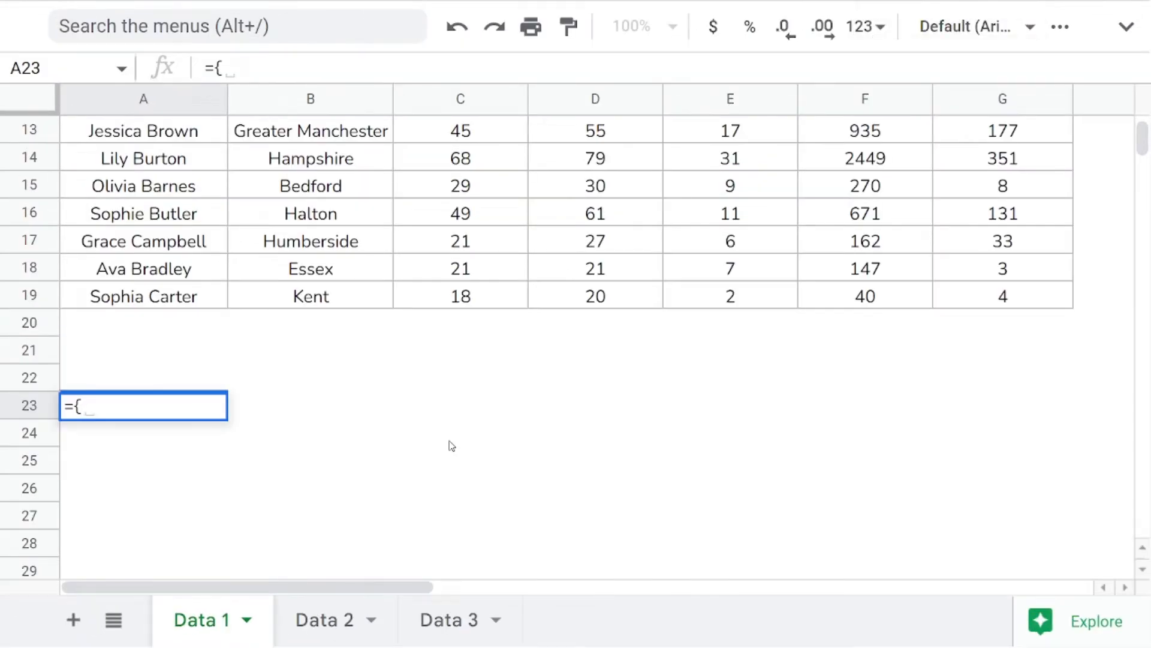
scroll(452, 446, "down", 1)
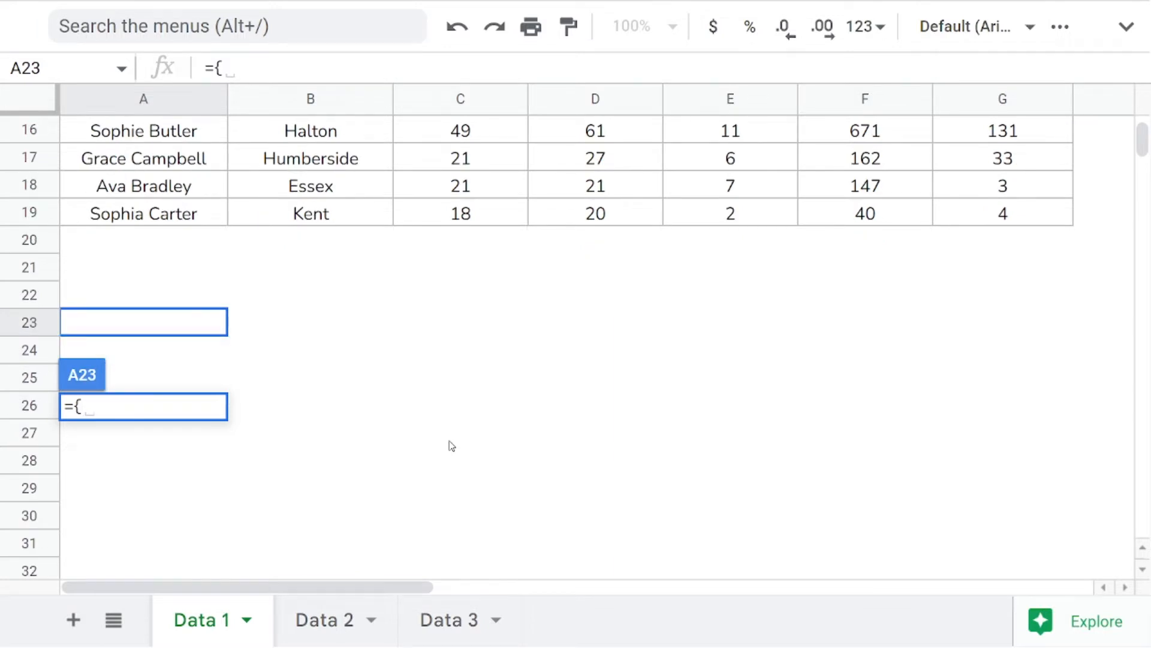
scroll(451, 446, "up", 2)
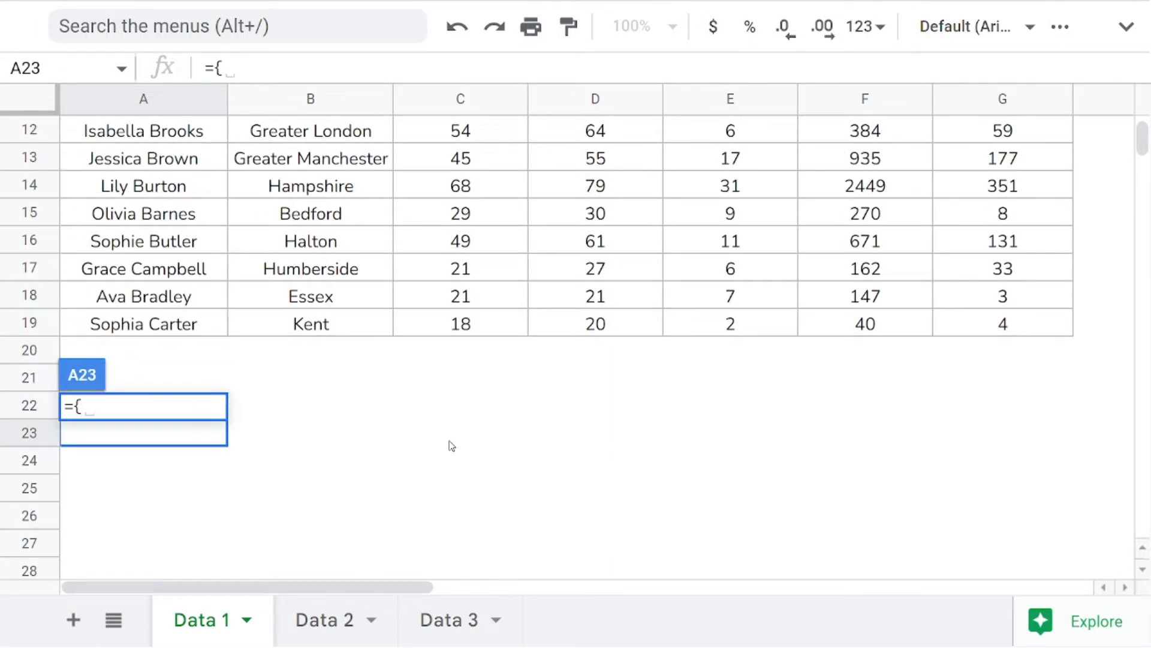
key("Up")
key("Up")
key("Up")
key("Up")
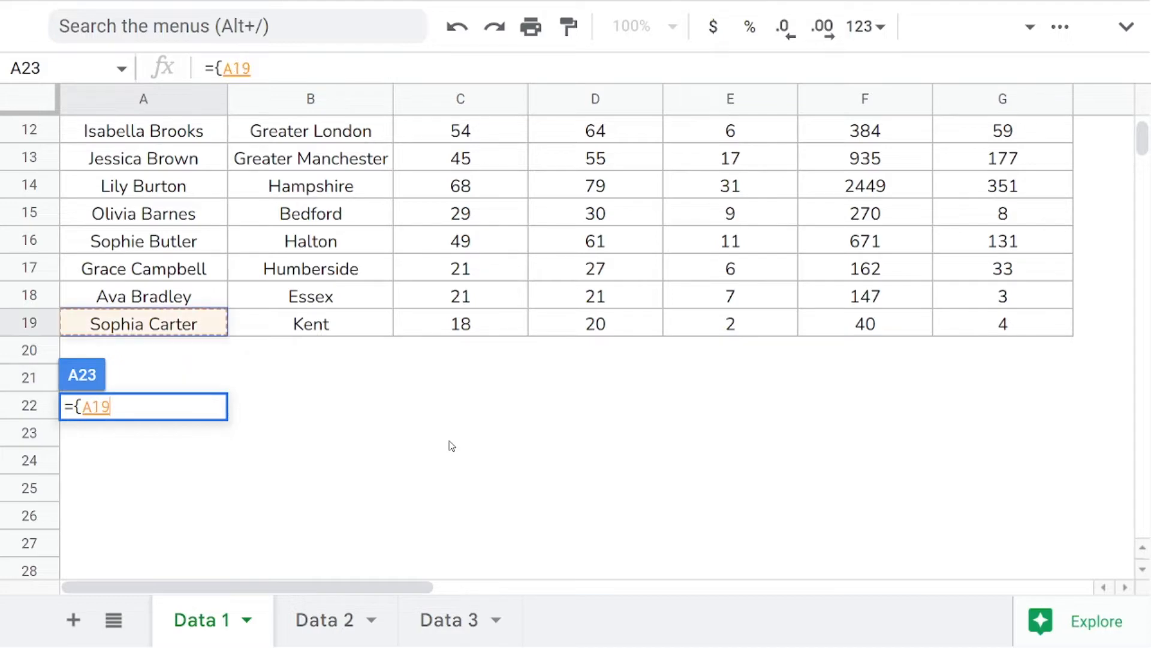
key("ctrl+Up")
key("ctrl+shift+Right")
key("ctrl+shift+Down")
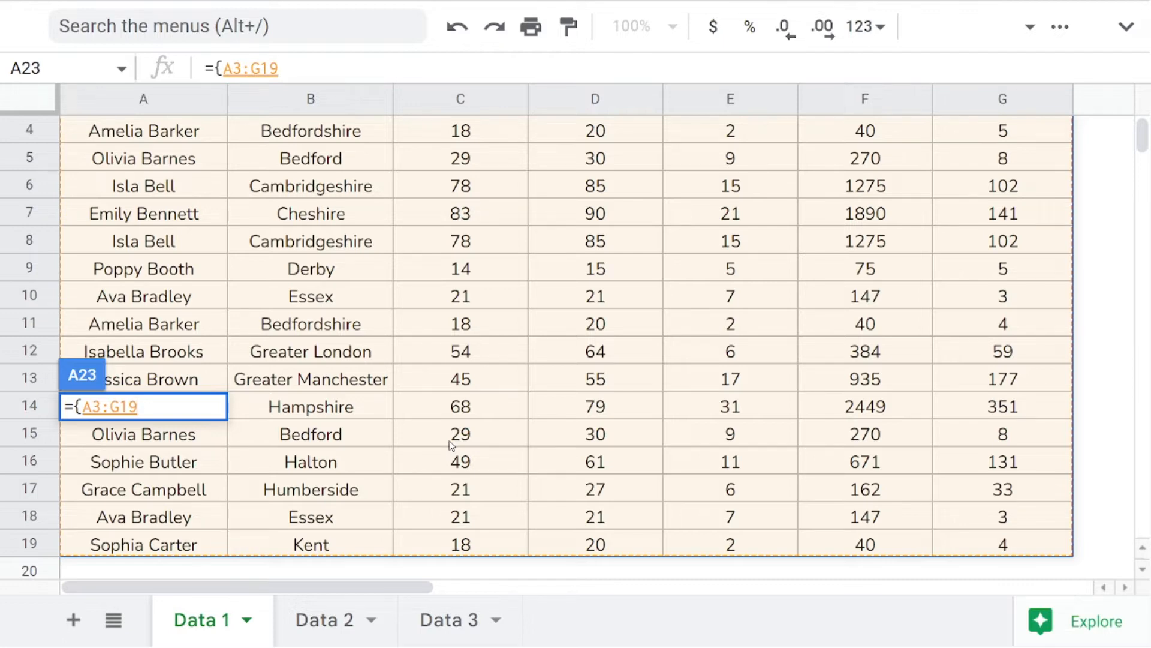
Stack the Data 2 records without the header row, 'Data 2'!A4:G19, beneath the first range using a semicolon.
type(";")
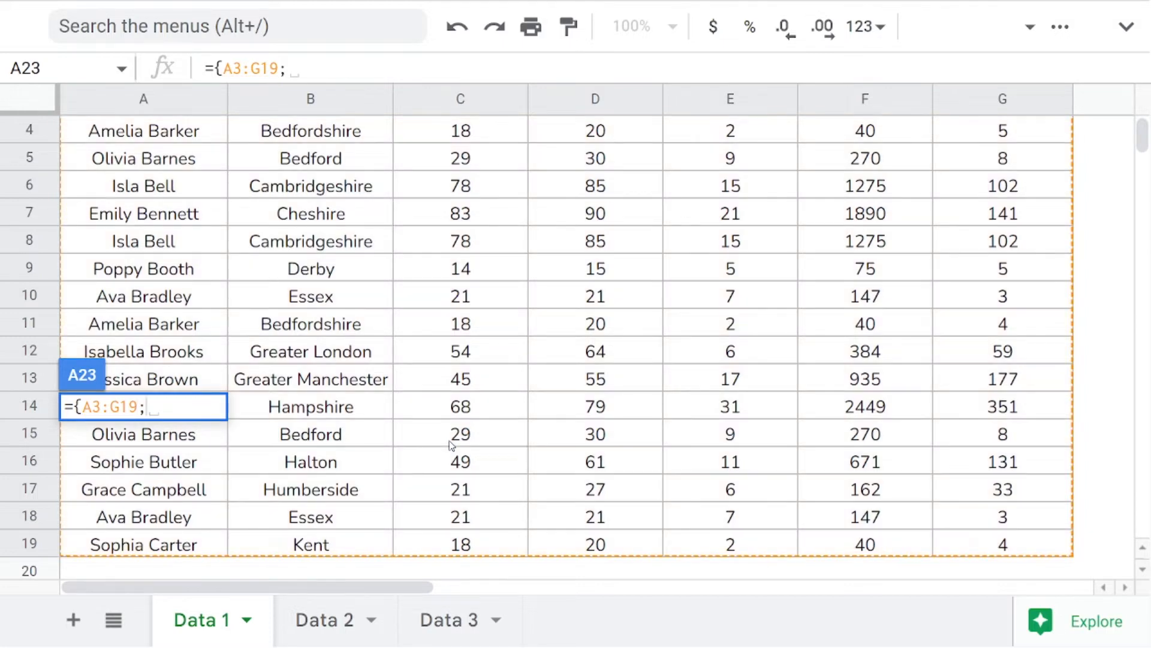
key("alt+Down")
key("Down")
key("Down")
key("Up")
key("Up")
key("Down")
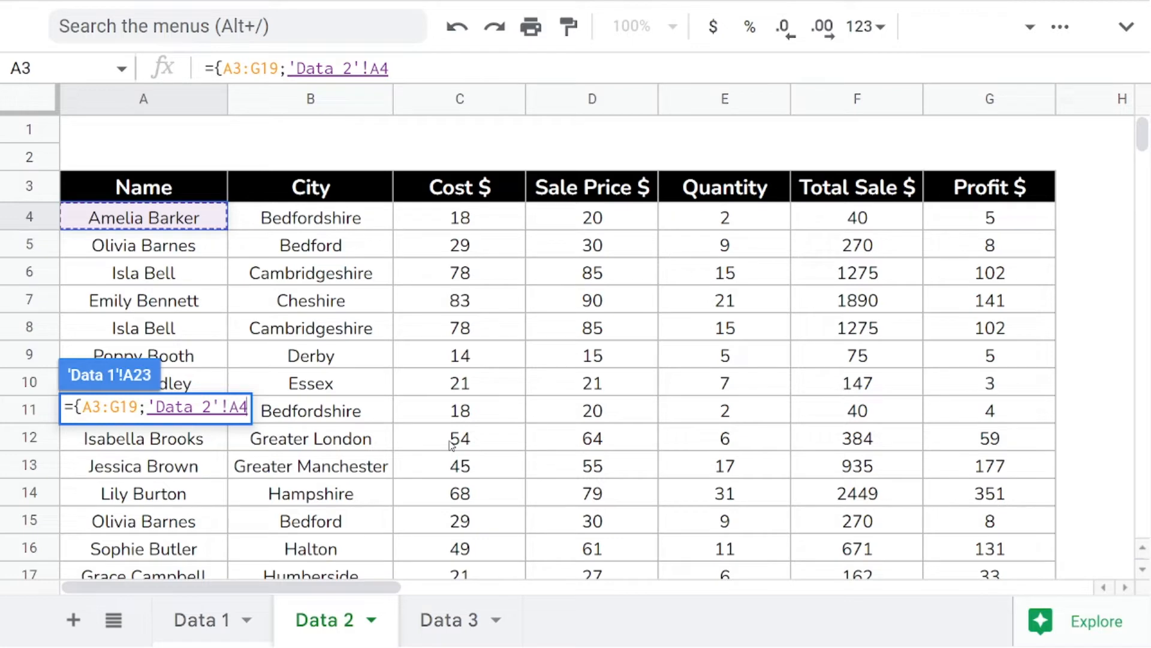
key("shift+Right")
key("shift+Right")
key("shift+Right")
key("shift+Right")
key("shift+Right")
key("shift+Right")
key("ctrl+shift+Down")
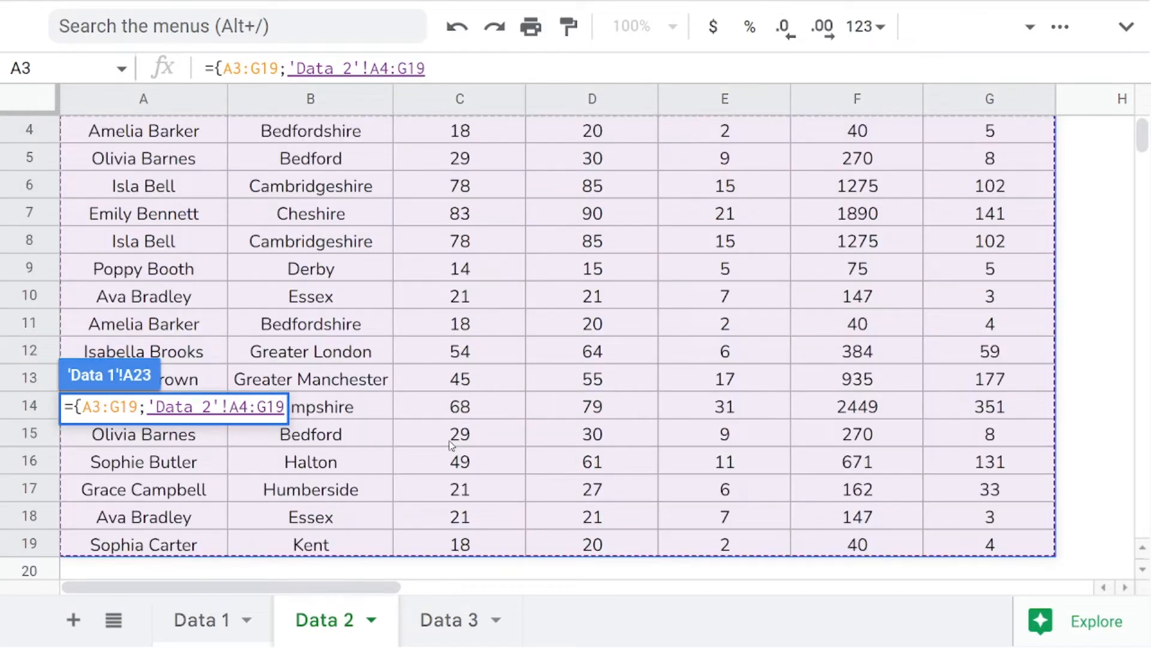
Stack 'Data 3'!A4:G19 as the third range, close the curly brace and enter the formula in A23.
type(";")
key("ctrl+shift+Page_Down")
key("Down")
key("Up")
key("ctrl+shift+Right")
key("ctrl+shift+Down")
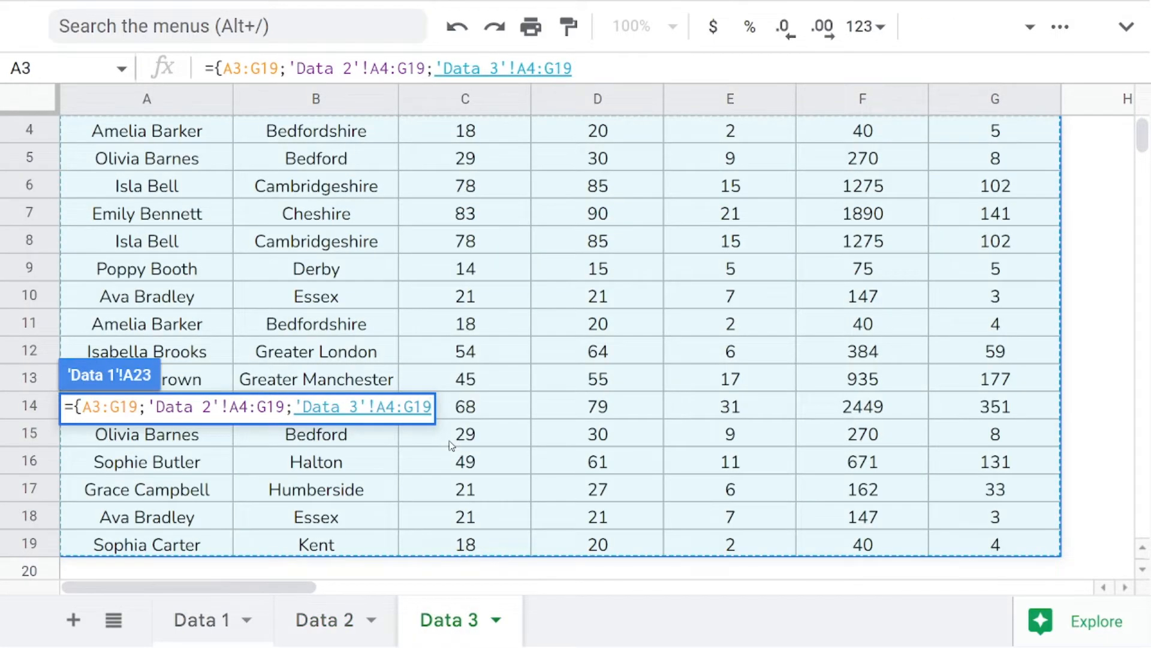
type("}")
key("Return")
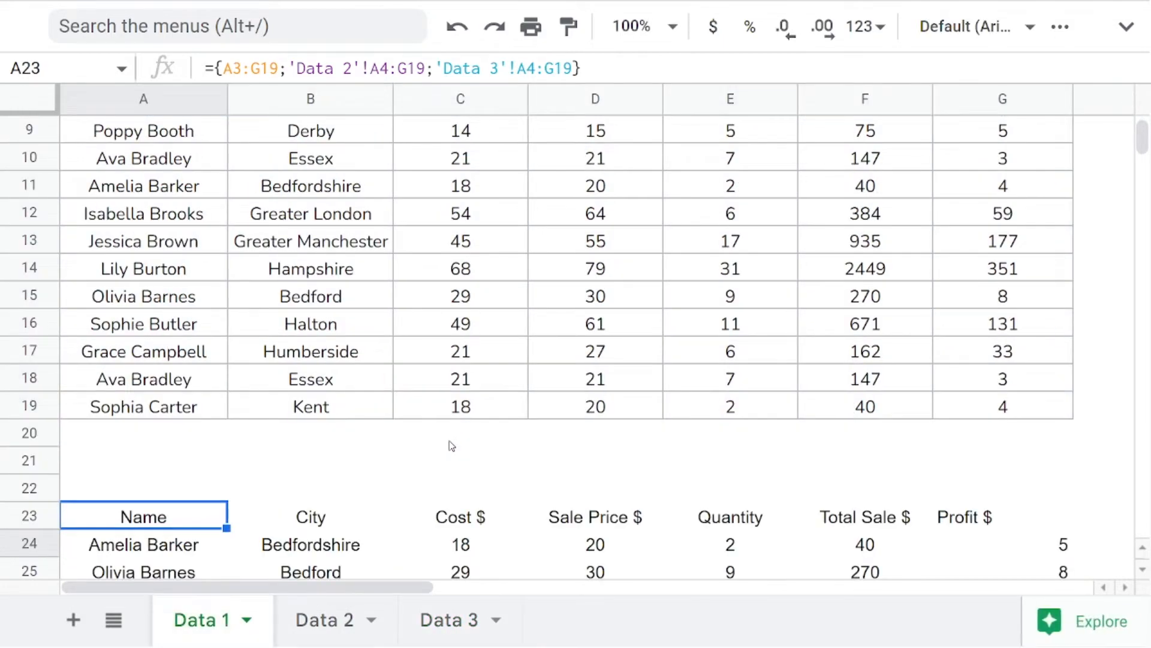
Look through the combined table from its header in row 23 down to its last record.
key("ctrl+minus")
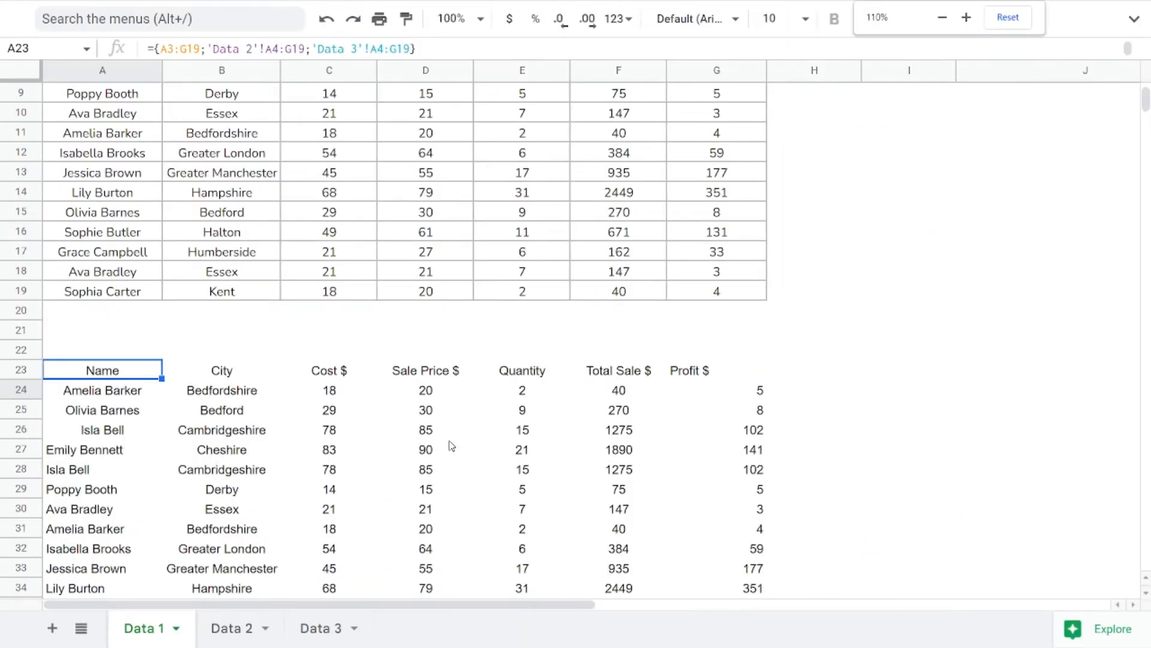
key("ctrl+minus")
key("ctrl+minus")
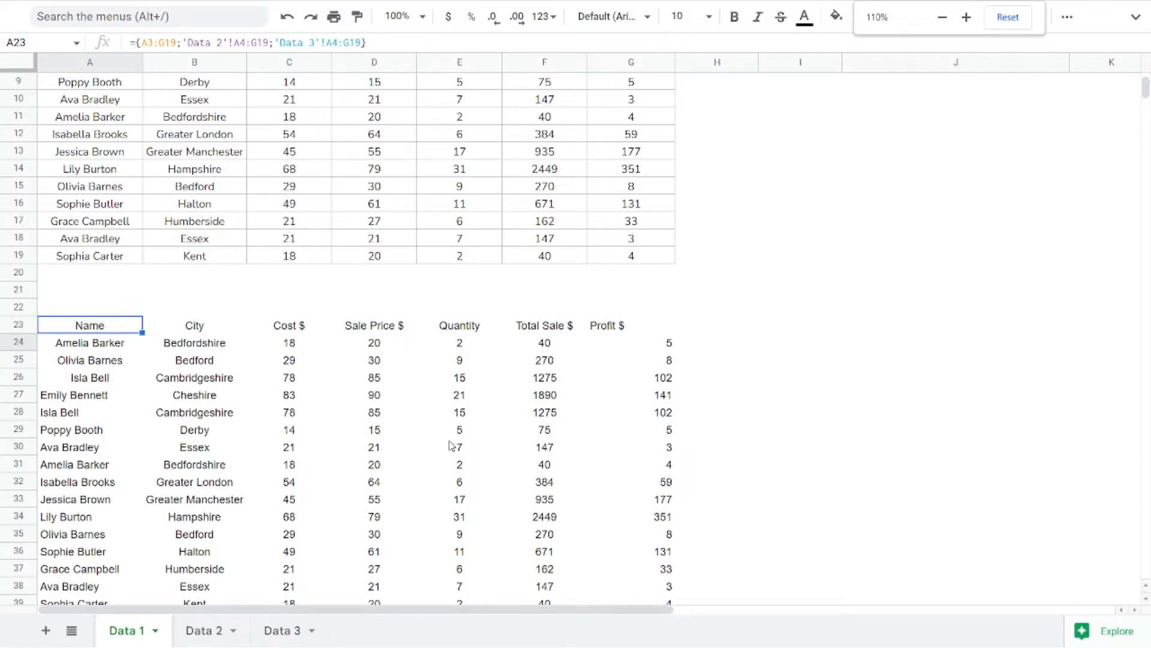
scroll(414, 433, "down", 4)
scroll(414, 433, "down", 10)
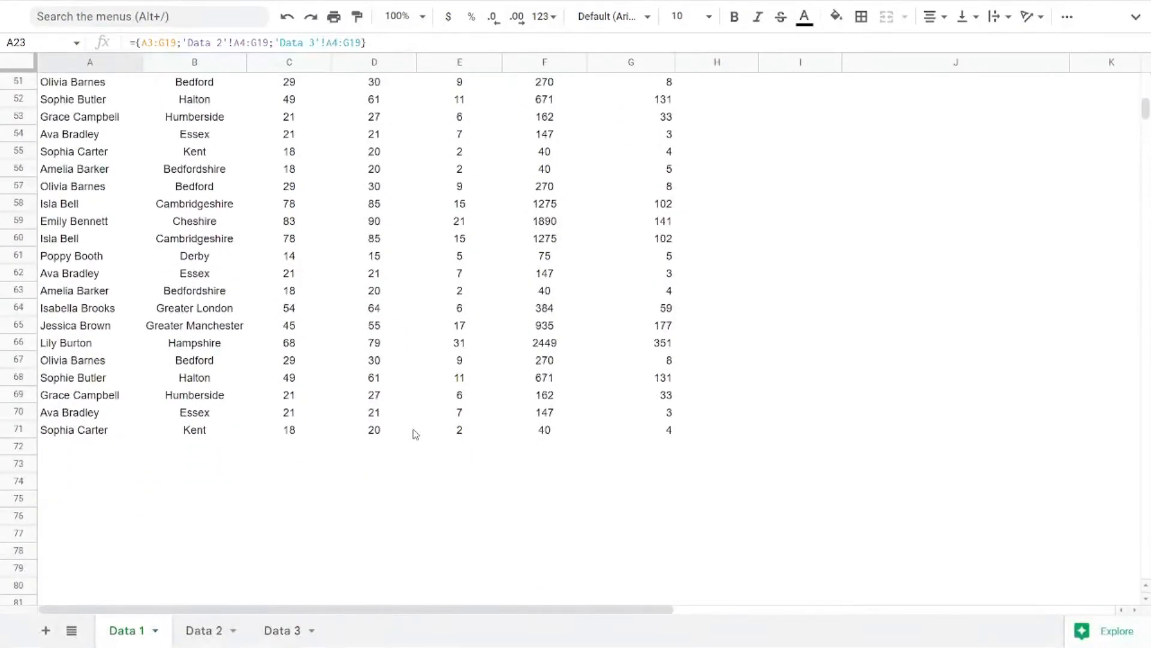
scroll(414, 434, "up", 14)
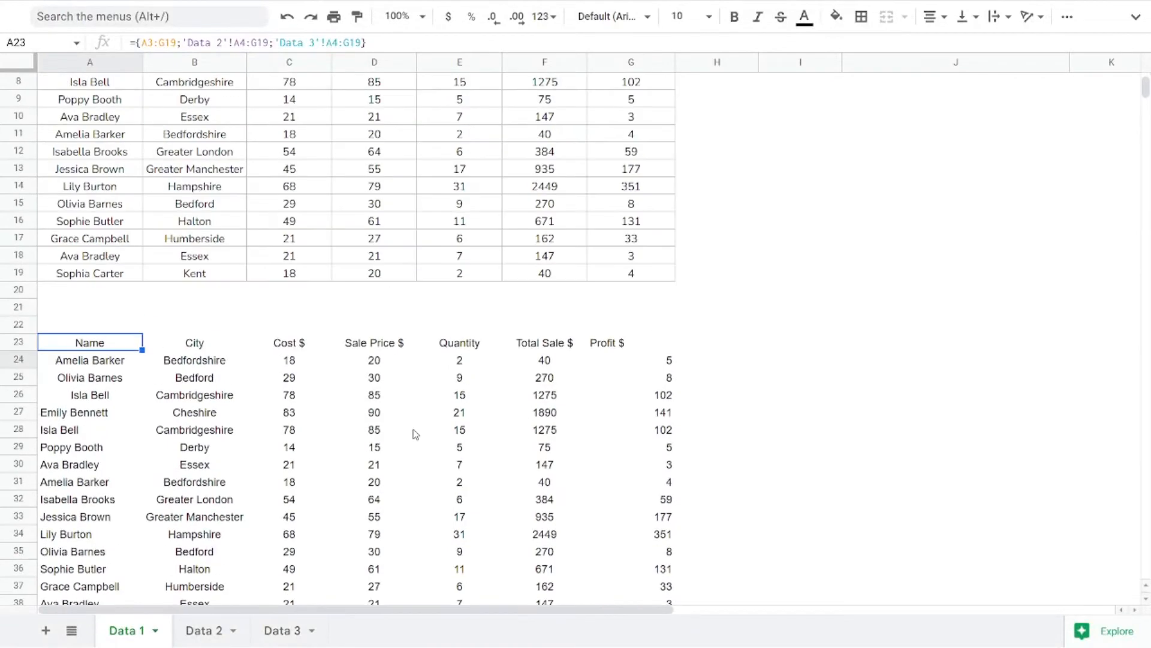
Wrap the array in A23 in a QUERY function so it becomes the data argument.
key("F2")
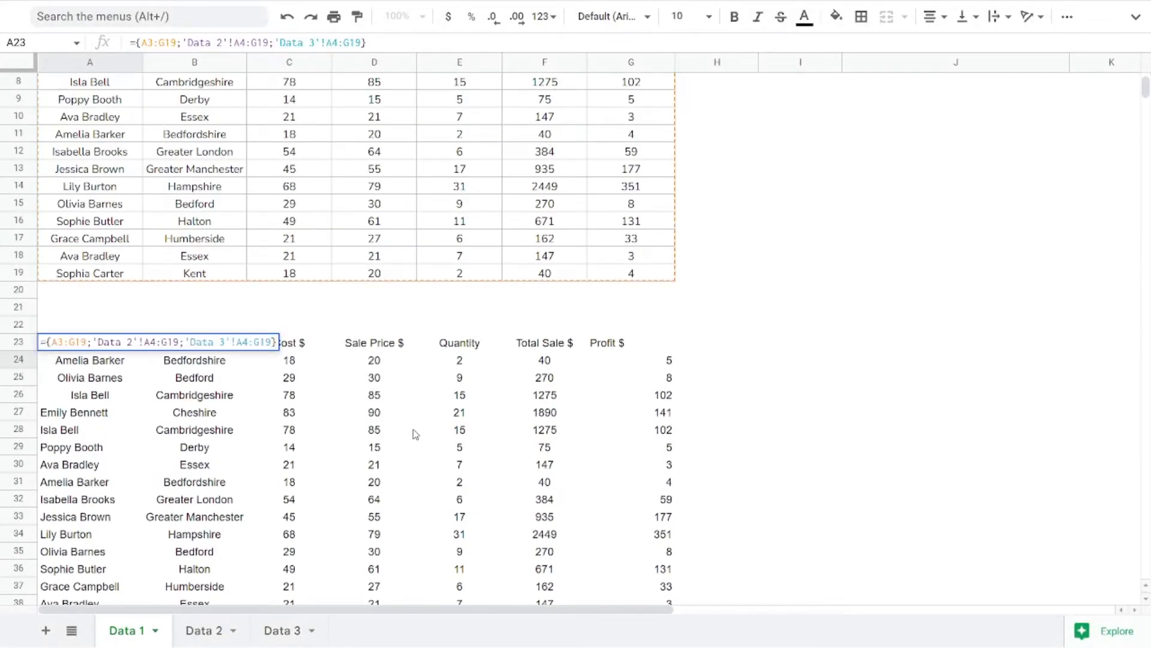
key("Home")
key("Right")
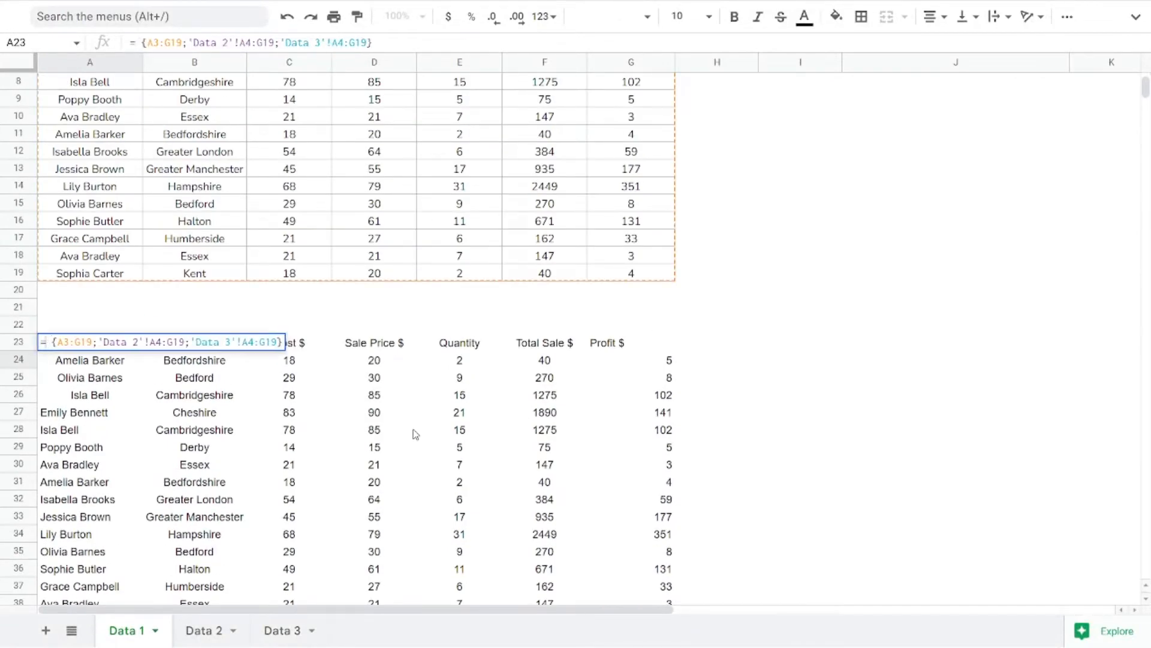
key("ctrl+plus")
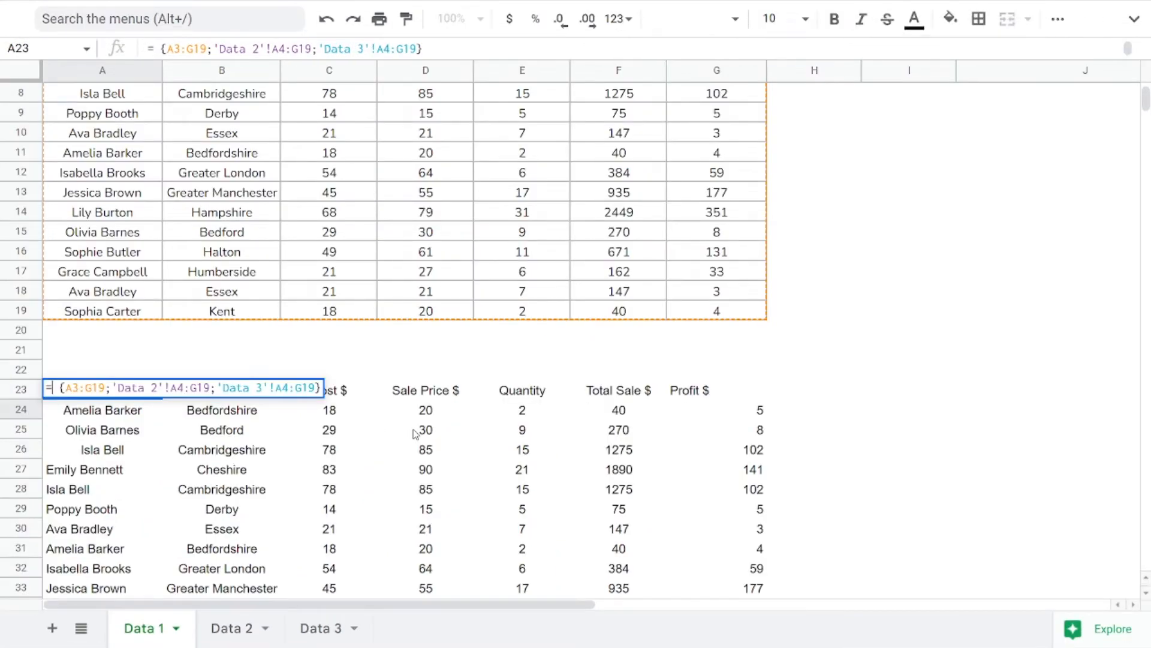
type("query")
key("Tab")
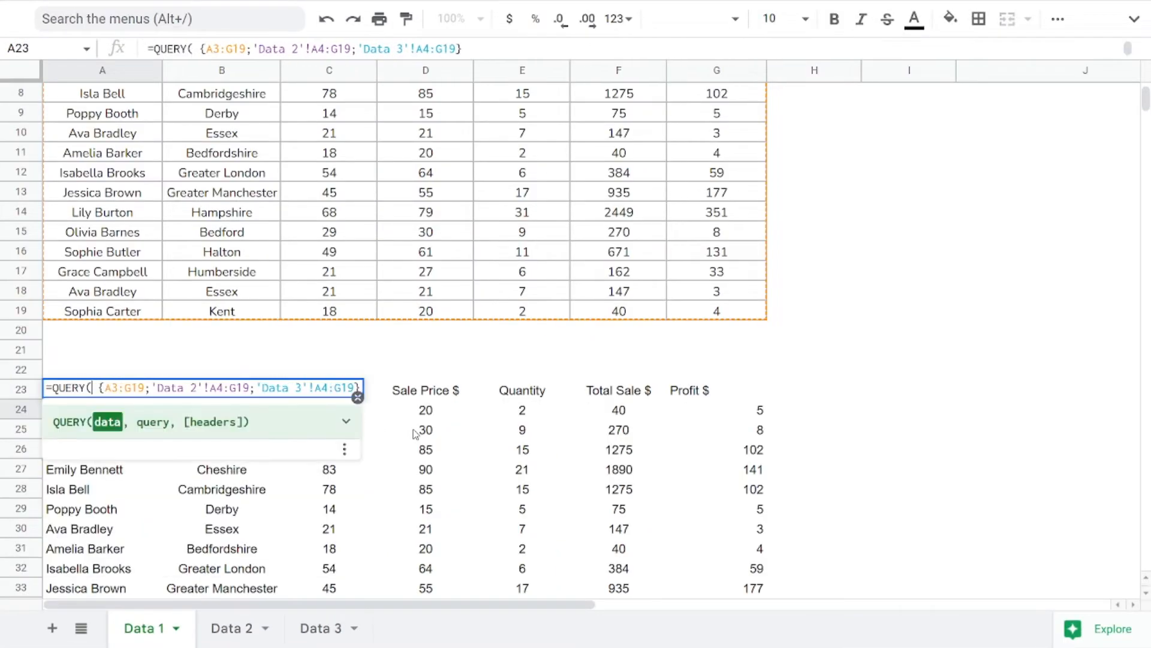
key("Delete")
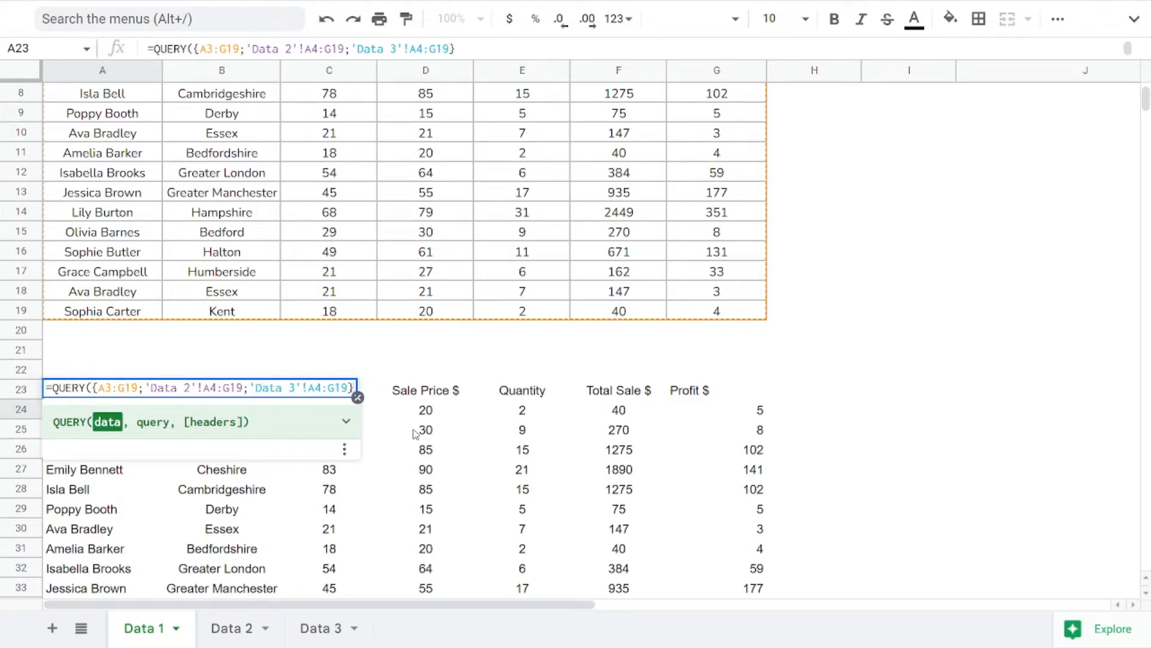
Add the query string "select * where D>80 " as the second argument and close the QUERY function.
type(",\"")
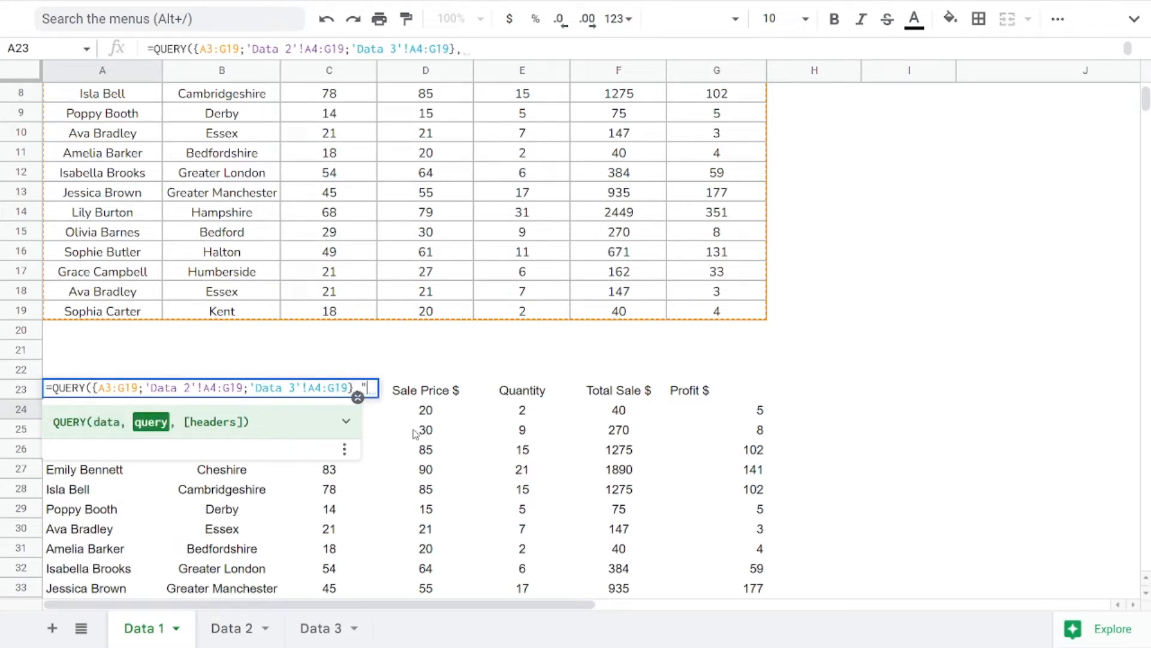
type("selec")
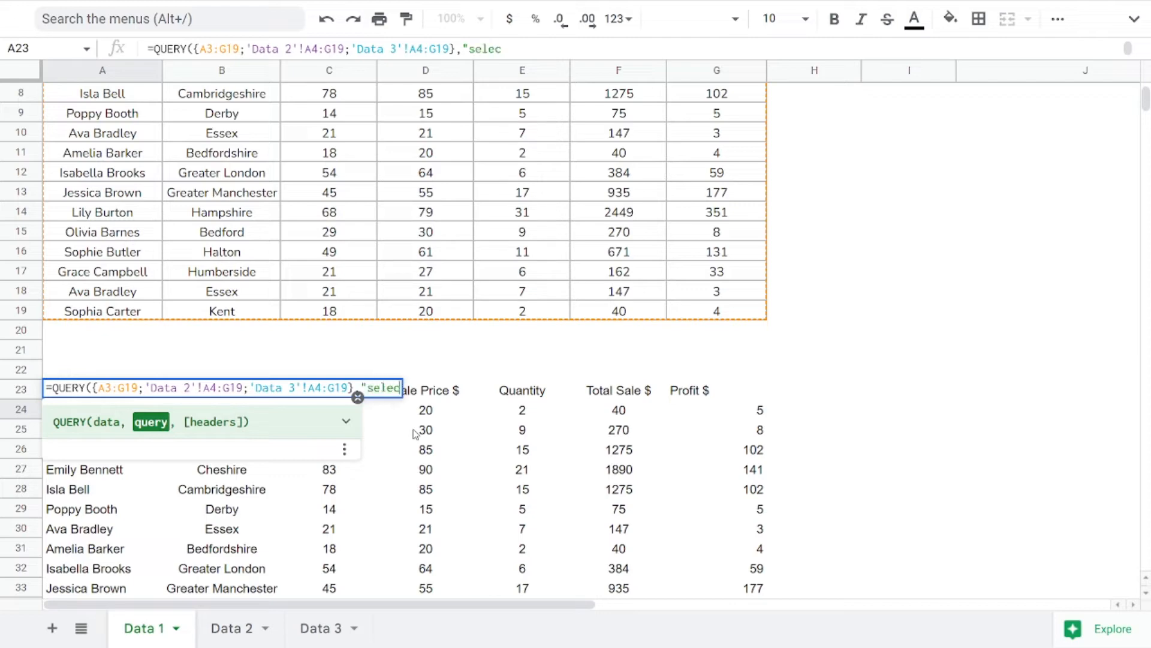
type("t * where")
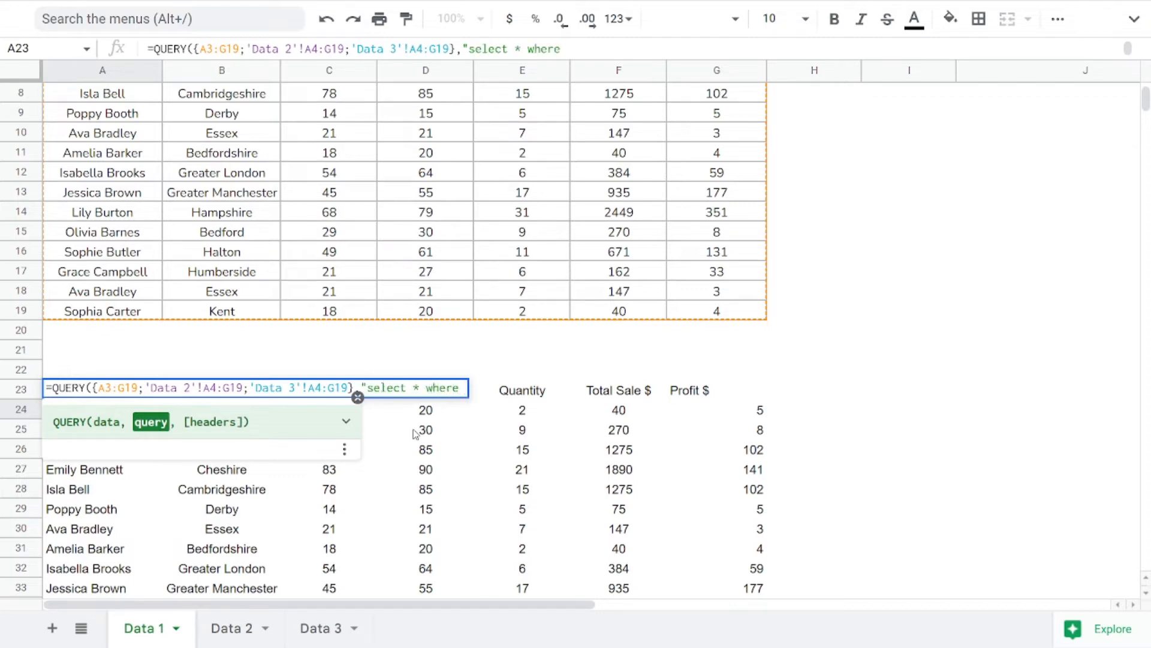
type(" D>80 ")
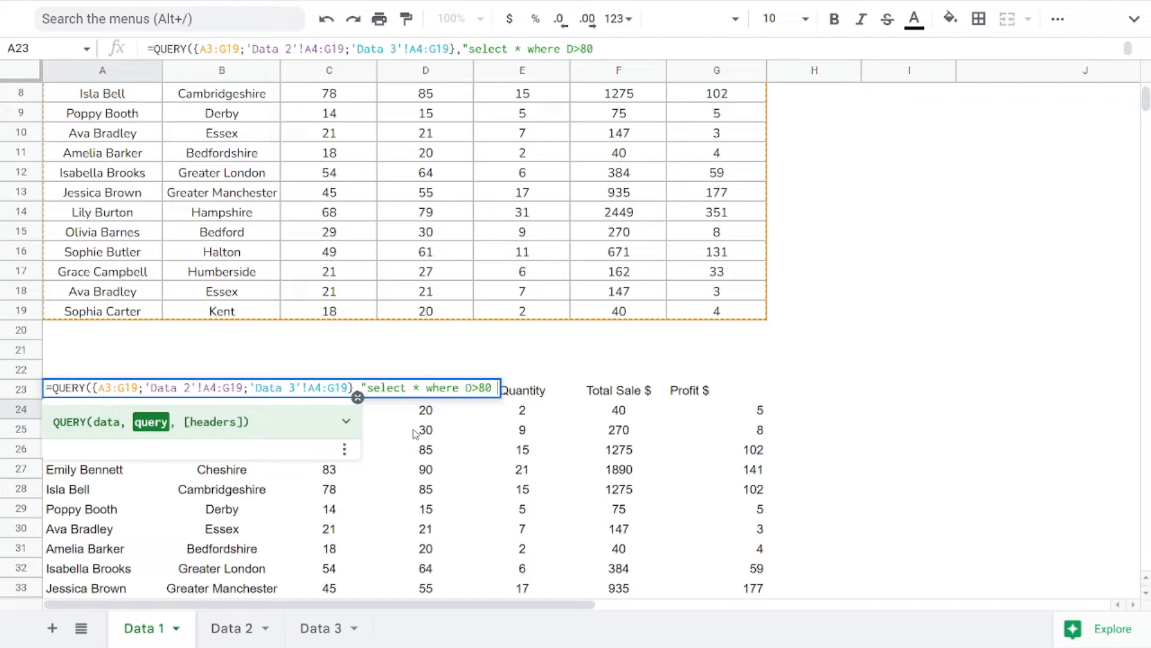
type("\")")
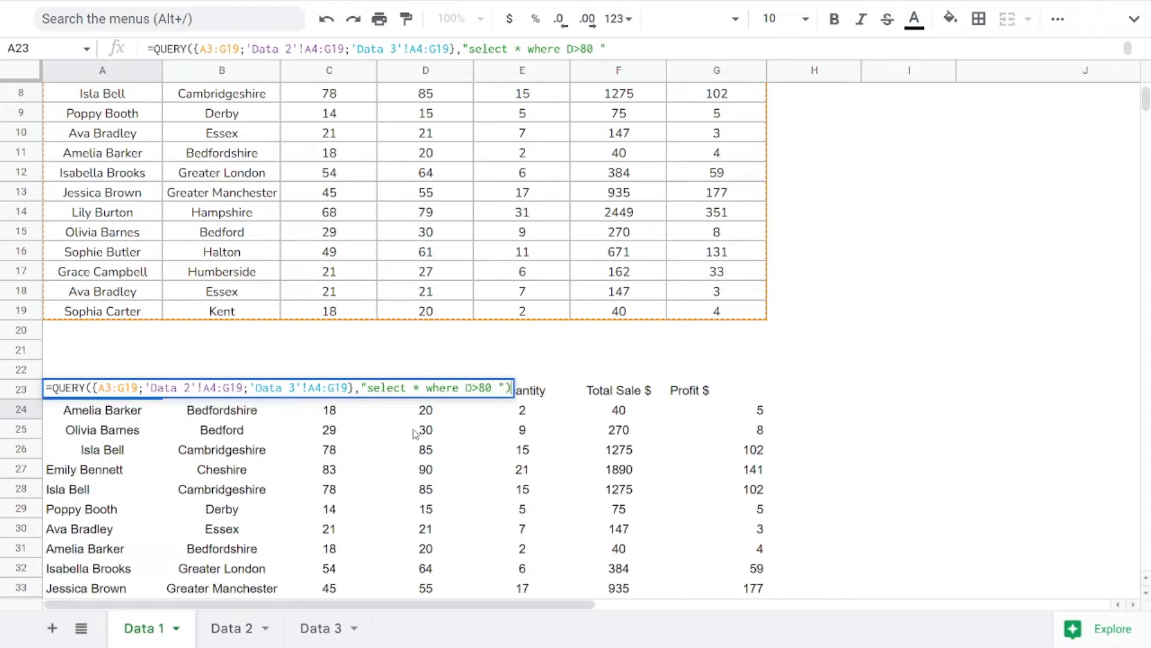
Replace the column letter D in the query condition with Col4 and enter the formula.
key("Left")
key("Left")
key("Left")
key("Left")
key("Left")
key("Left")
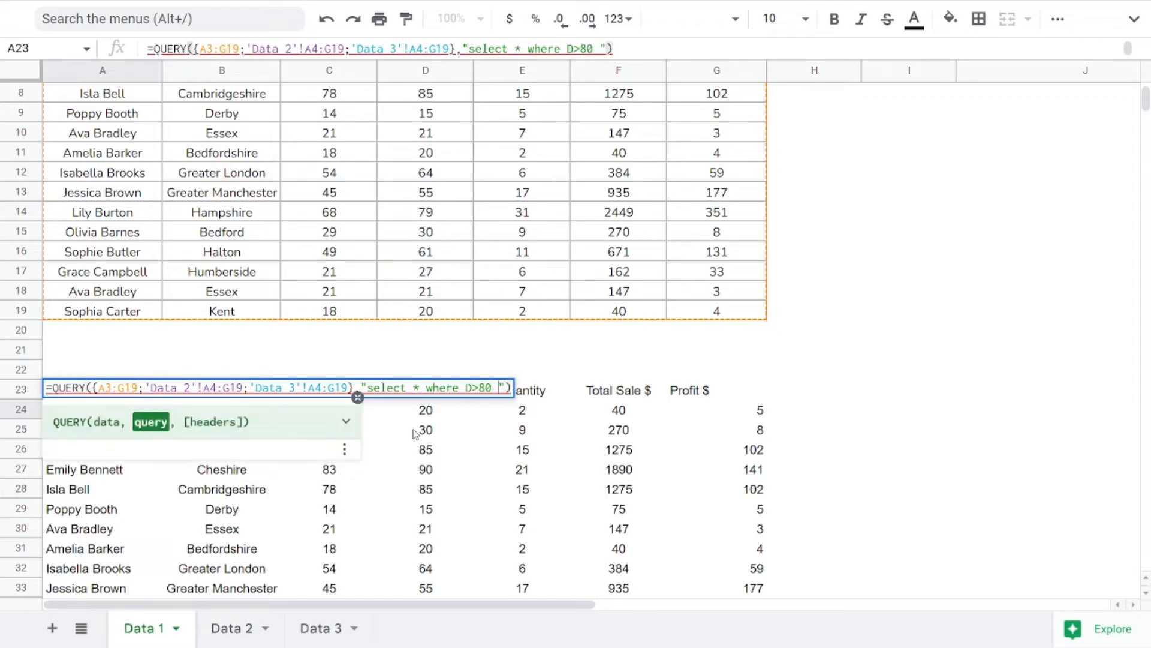
key("BackSpace")
type("Col")
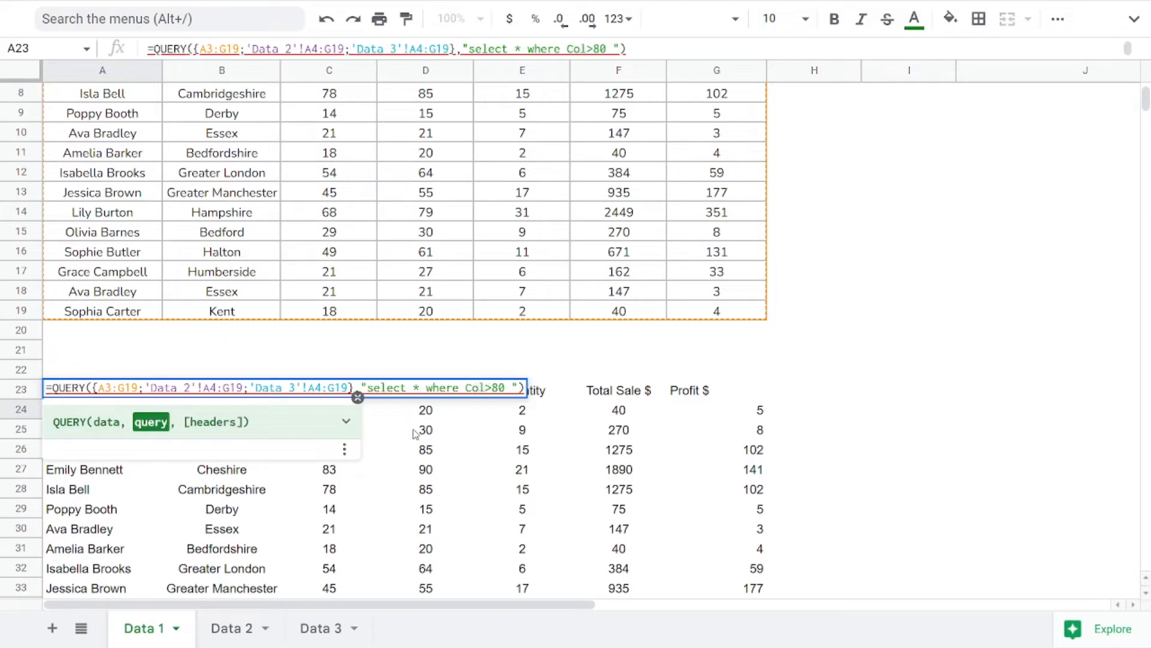
key("Return")
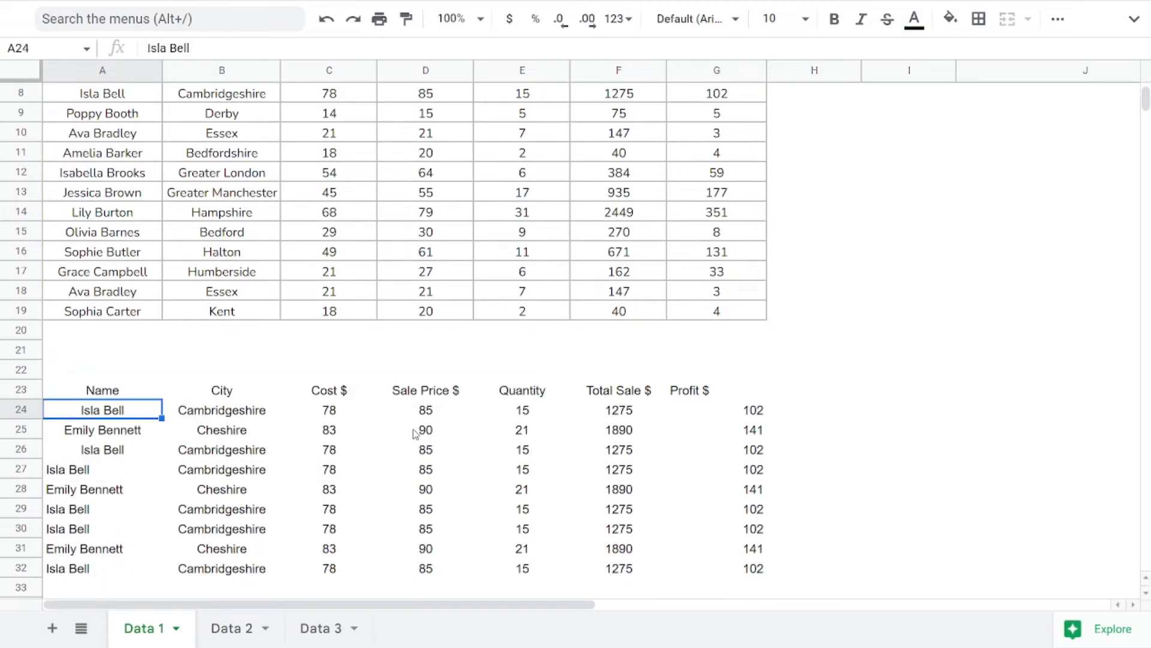
Examine the filtered records below the header row and return to the formula cell A23.
key("Down")
key("Down")
key("Down")
key("Down")
key("Up")
key("Up")
key("Up")
key("Up")
key("Up")
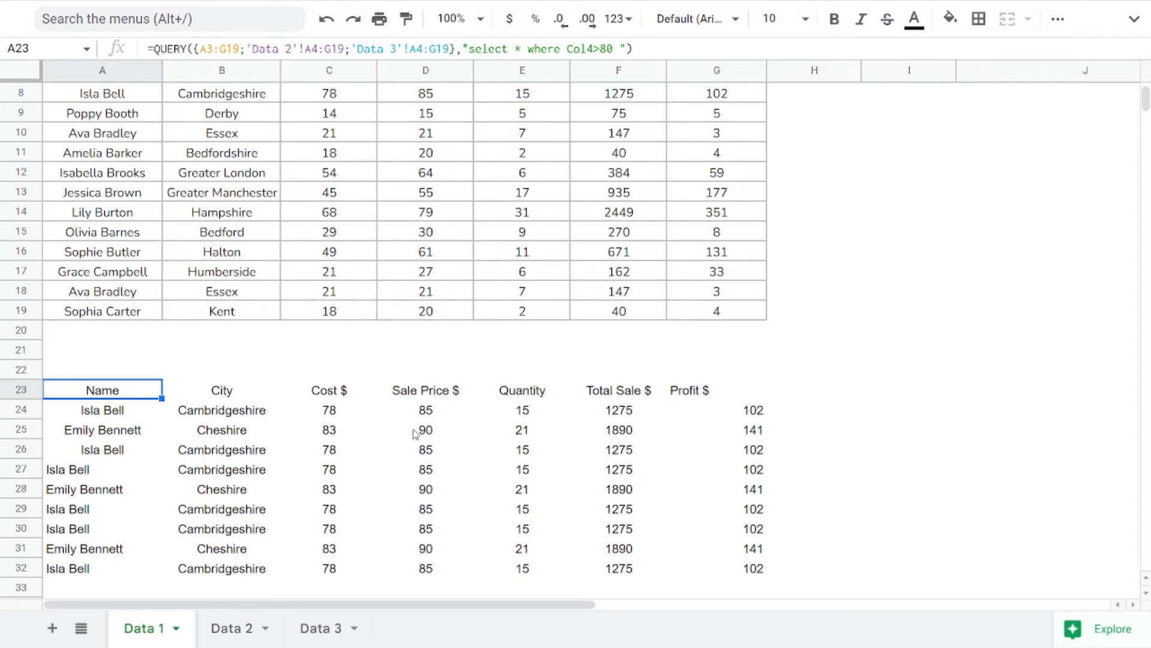
Inspect the semicolon separator between the A3:G19 and 'Data 2'!A4:G19 ranges in the QUERY formula in A23.
key("ctrl+minus")
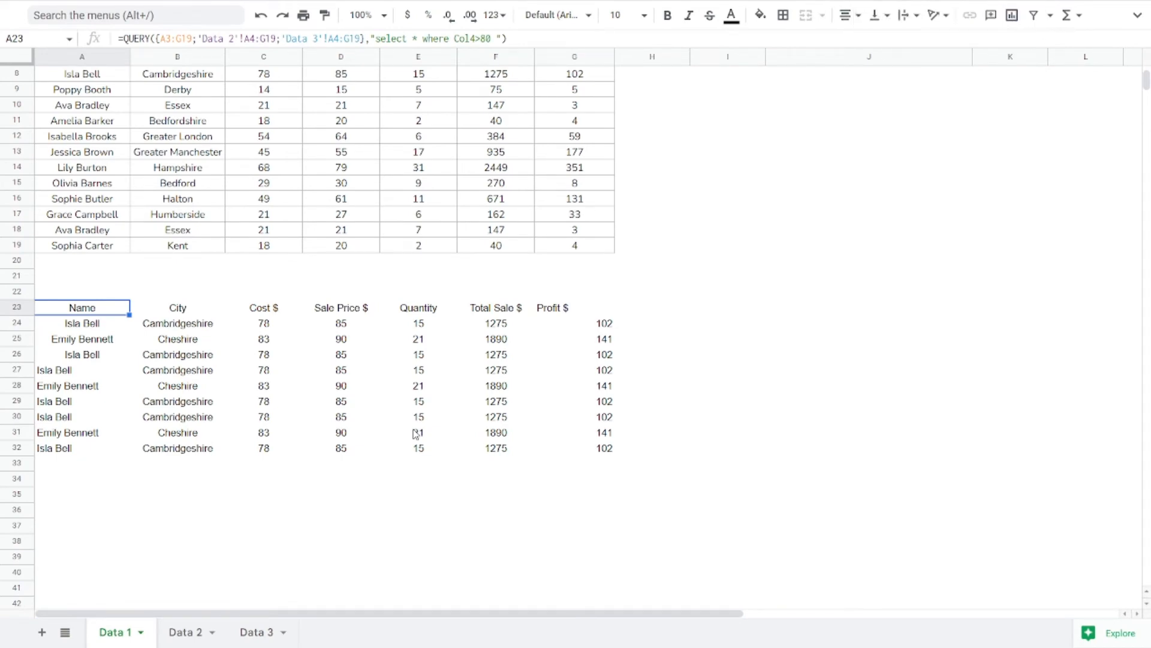
key("ctrl+plus")
key("ctrl+plus")
key("ctrl+plus")
key("ctrl+plus")
scroll(416, 433, "down", 3)
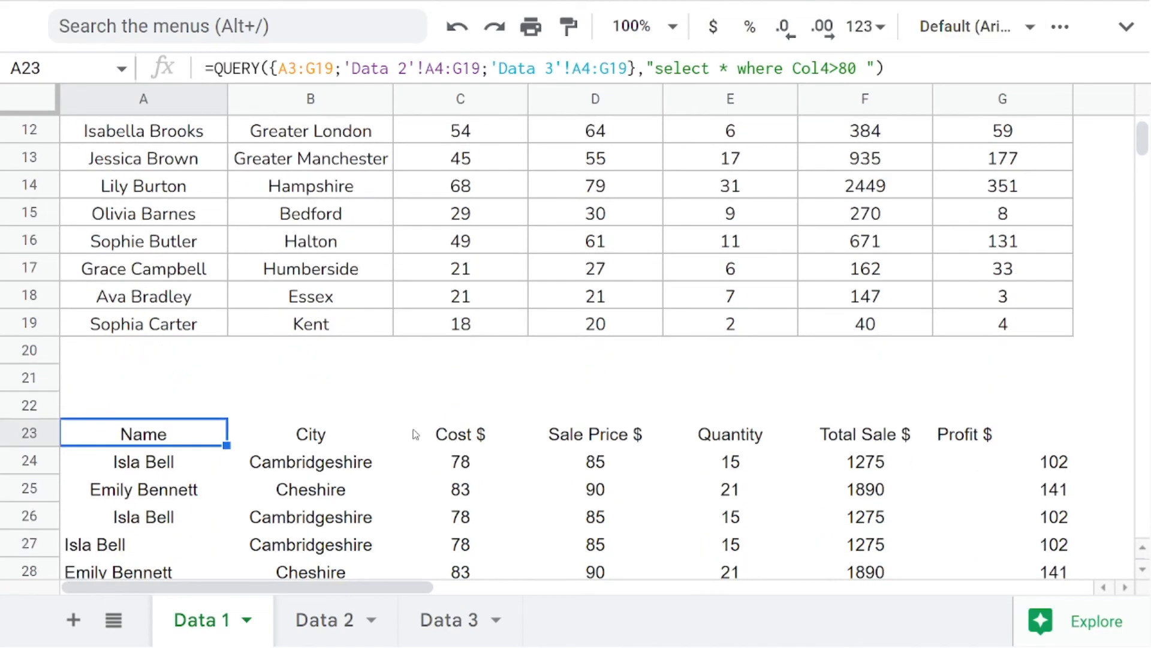
key("F2")
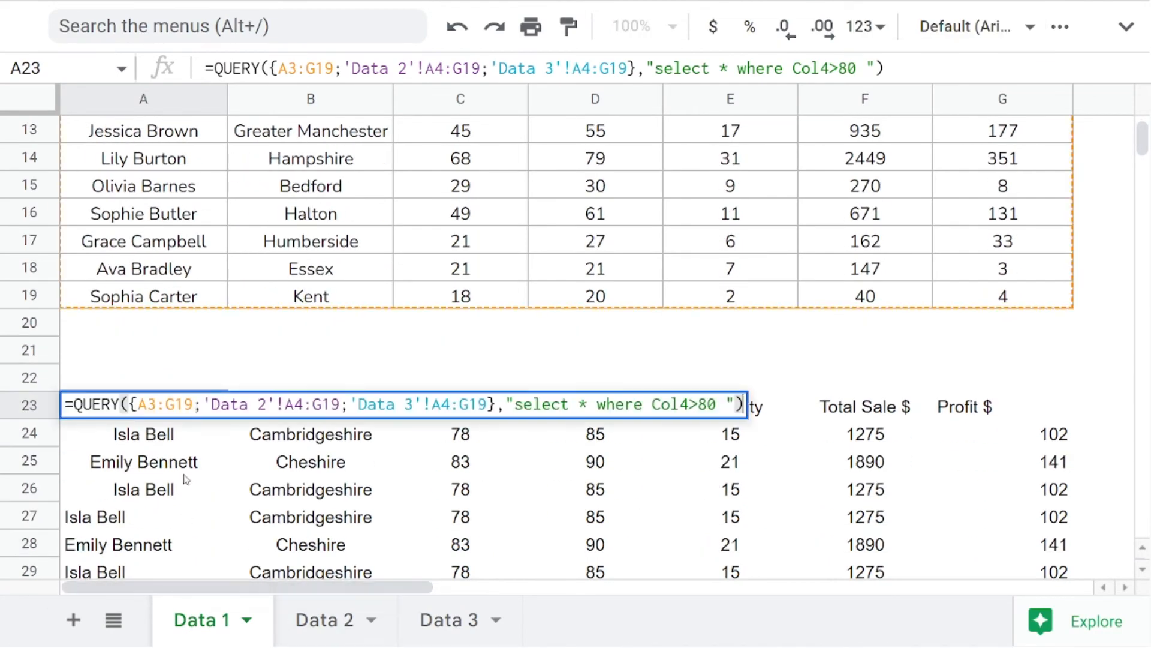
left_click_drag(194, 405, 200, 405)
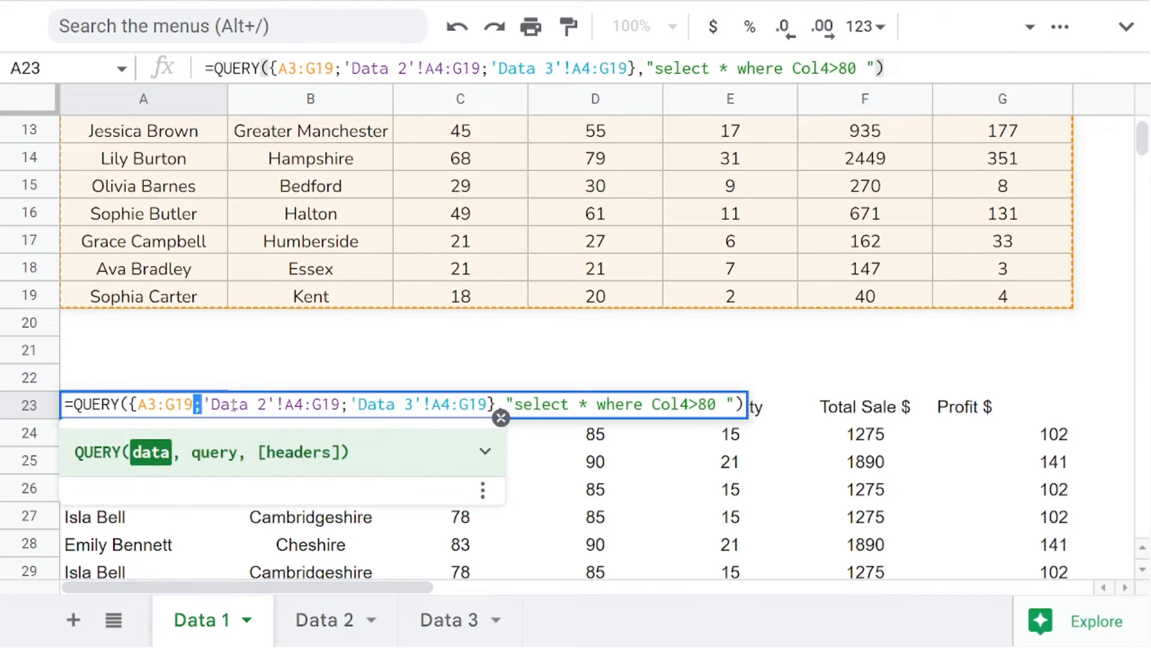
key("Escape")
key("Return")
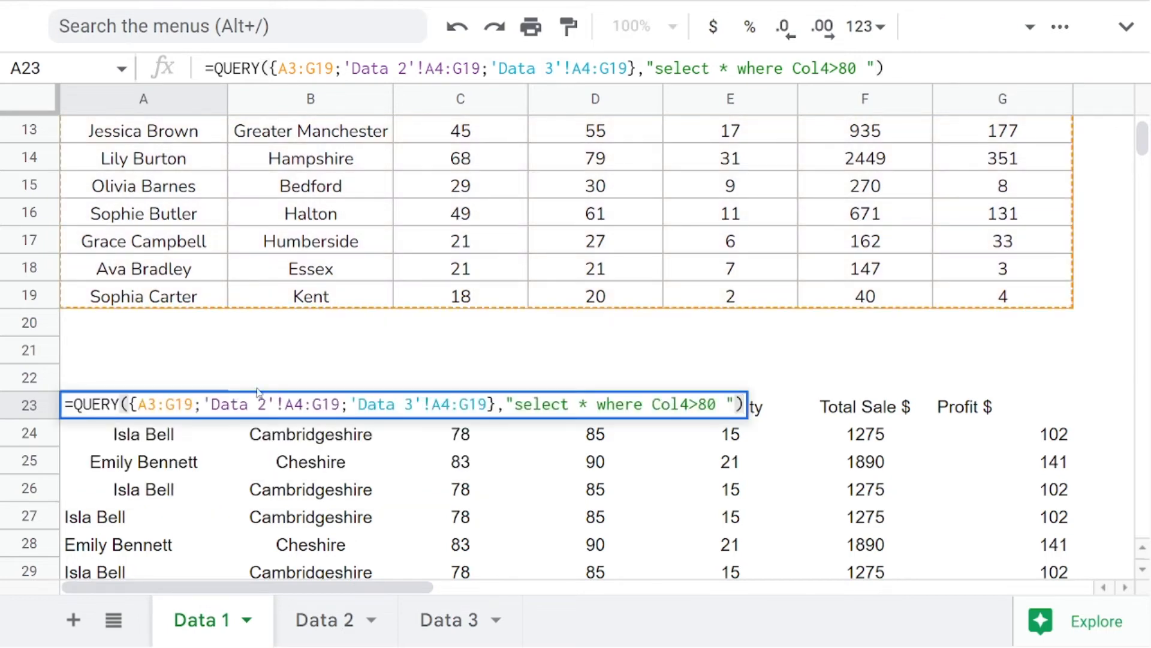
key("Escape")
Replace the formula in A23 with a new curly-brace array starting with the Data 1 range A3:G19.
key("ctrl+minus")
key("ctrl+minus")
key("ctrl+minus")
key("ctrl+minus")
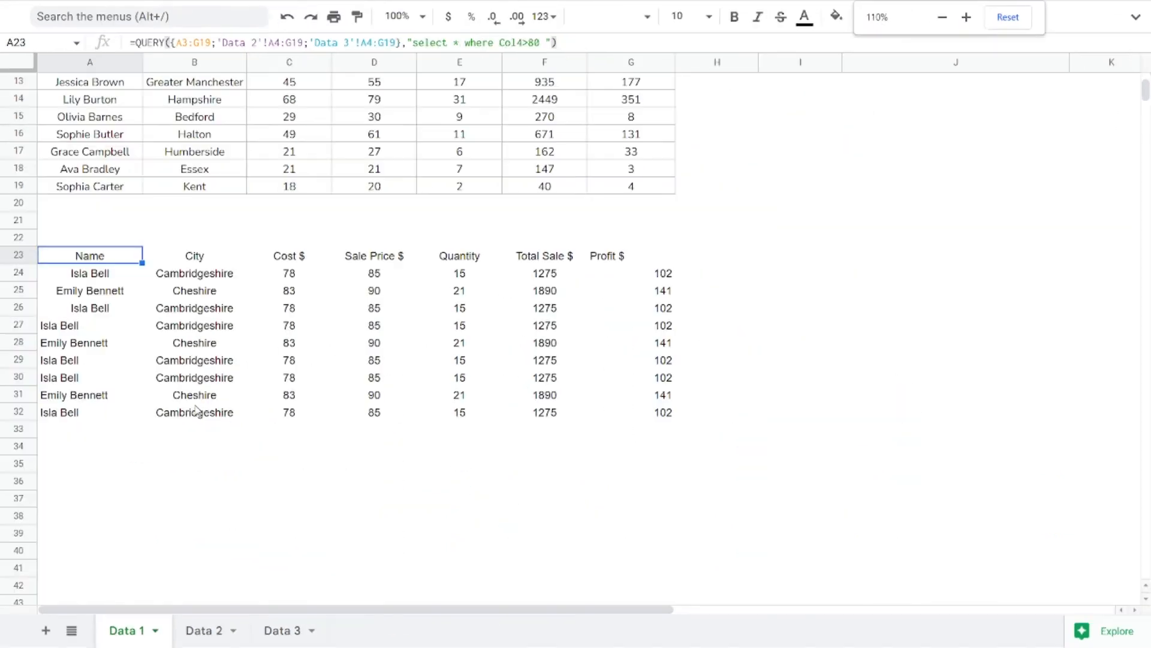
key("ctrl+plus")
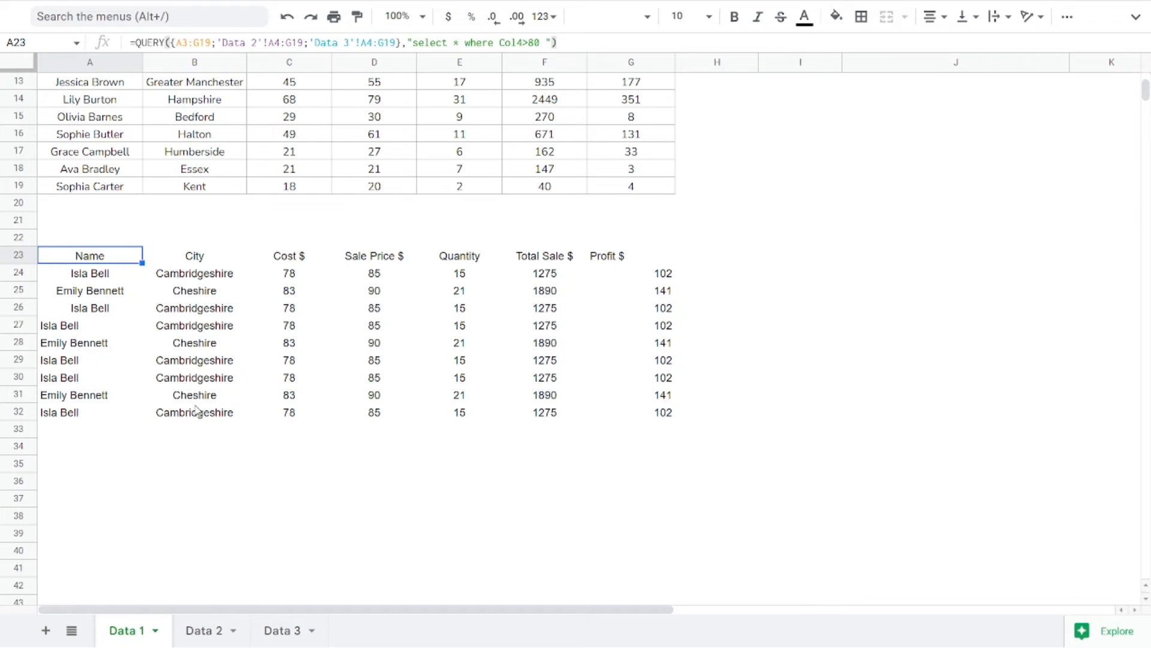
key("ctrl+minus")
type("=")
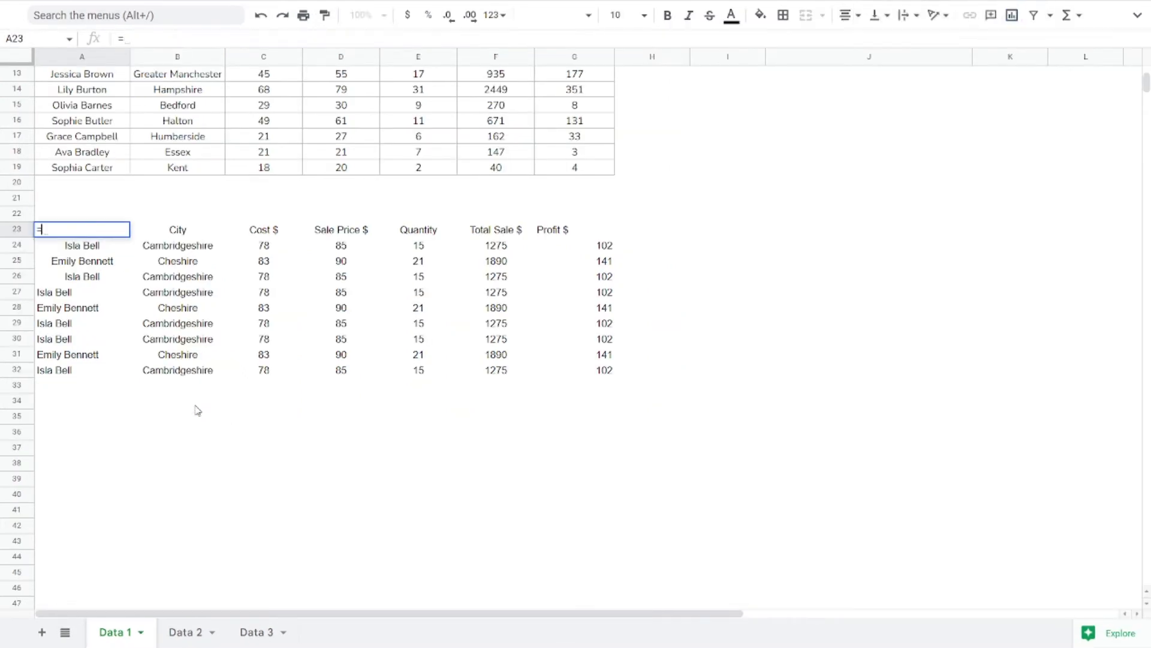
type("{")
key("Up")
key("Up")
key("Up")
key("Up")
key("Up")
key("Up")
key("Up")
key("Up")
key("Up")
key("Up")
key("Up")
key("Up")
key("Up")
key("Up")
key("Up")
key("Up")
key("Up")
key("Up")
key("Up")
key("Up")
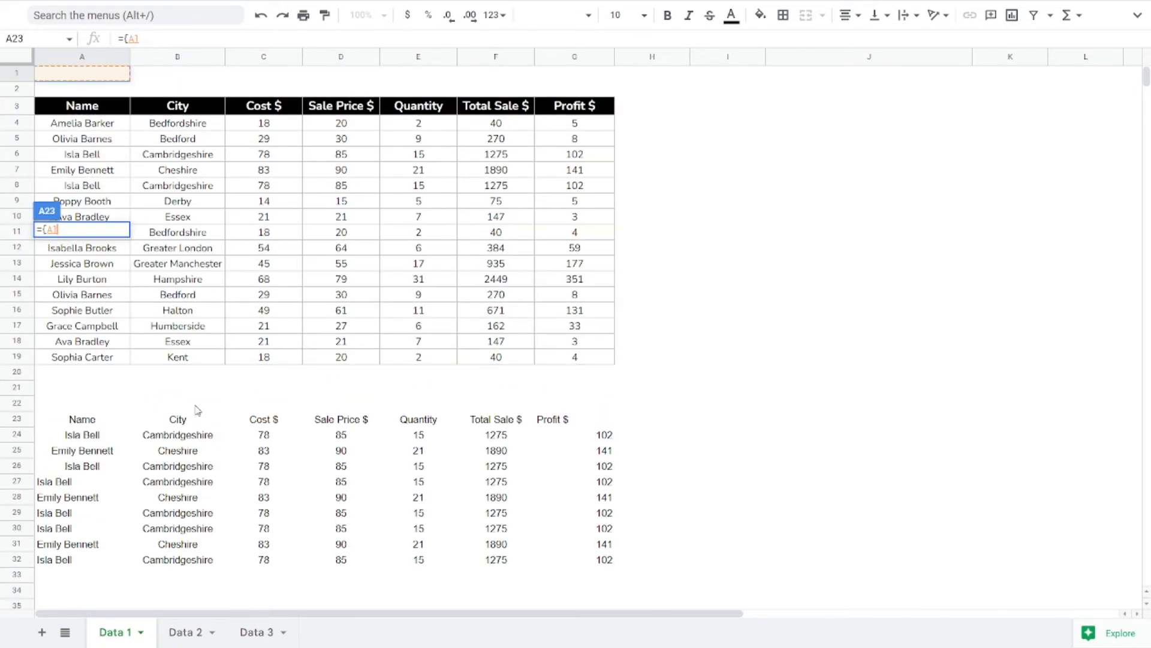
key("ctrl+shift+Right")
key("ctrl+shift+Down")
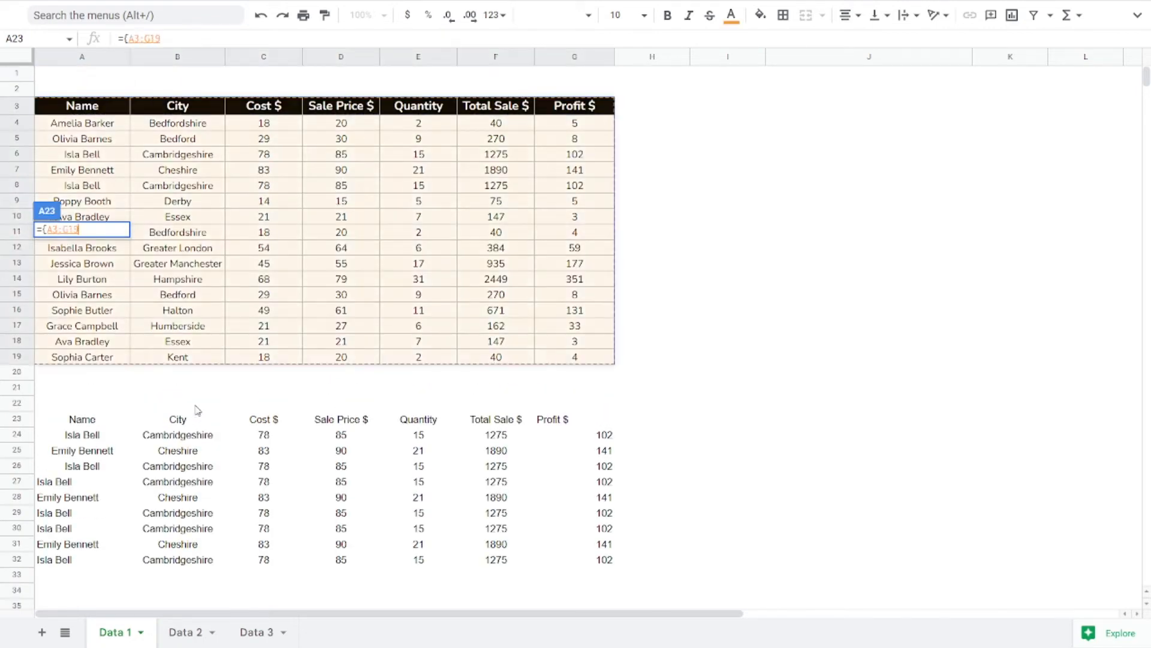
Append the range 'Data 2'!A3:G19 to the array with a comma separator and enter the formula.
type(",")
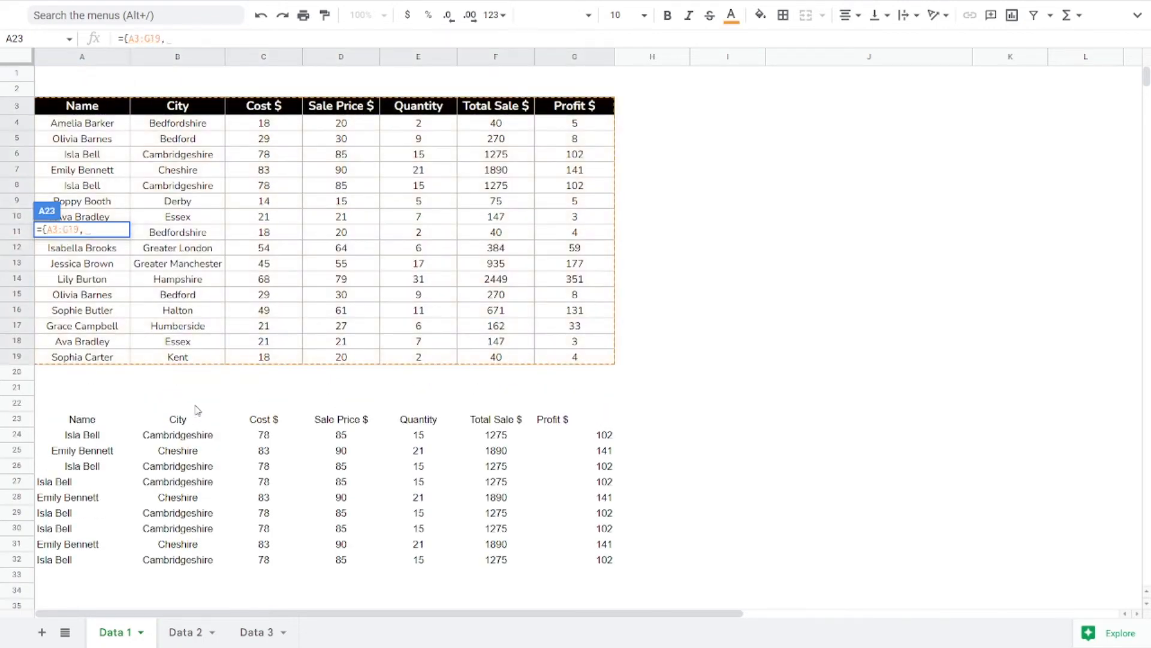
key("Down")
key("Down")
key("alt+Down")
key("Down")
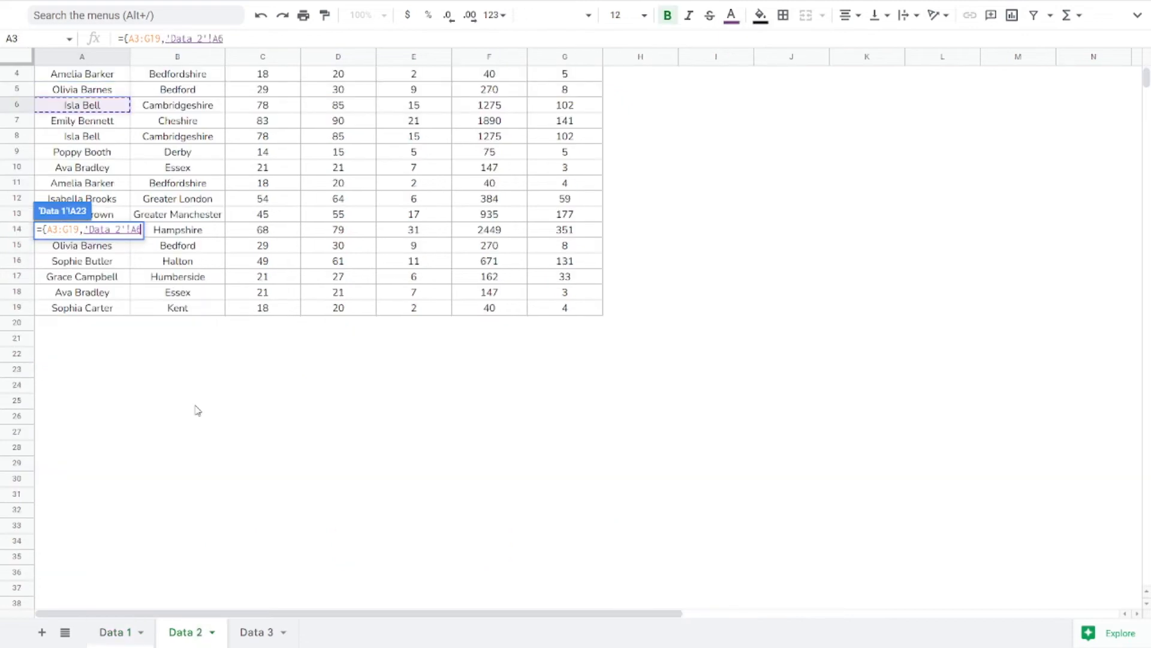
key("Up")
key("Up")
key("Up")
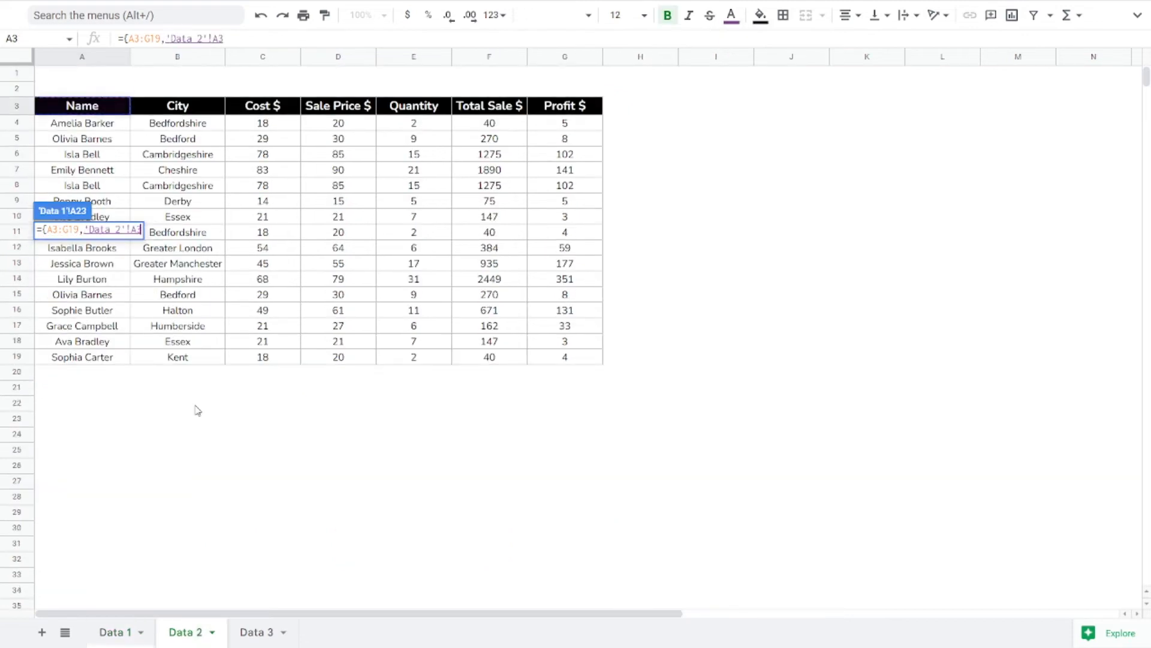
key("ctrl+shift+Right")
key("ctrl+shift+Down")
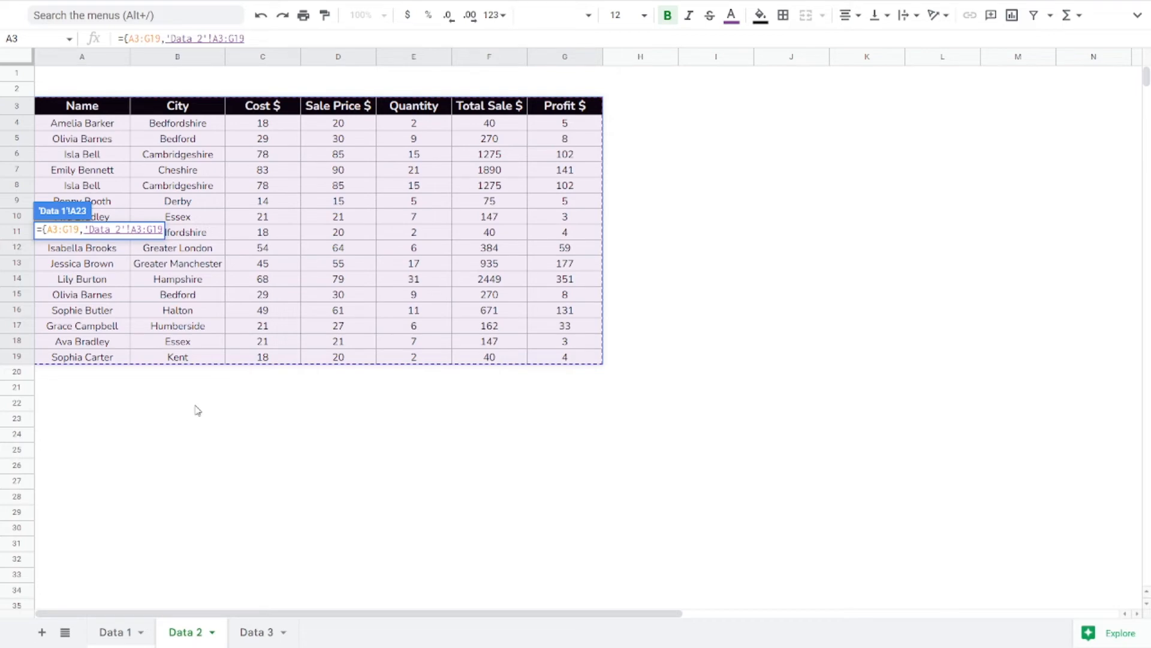
key("Return")
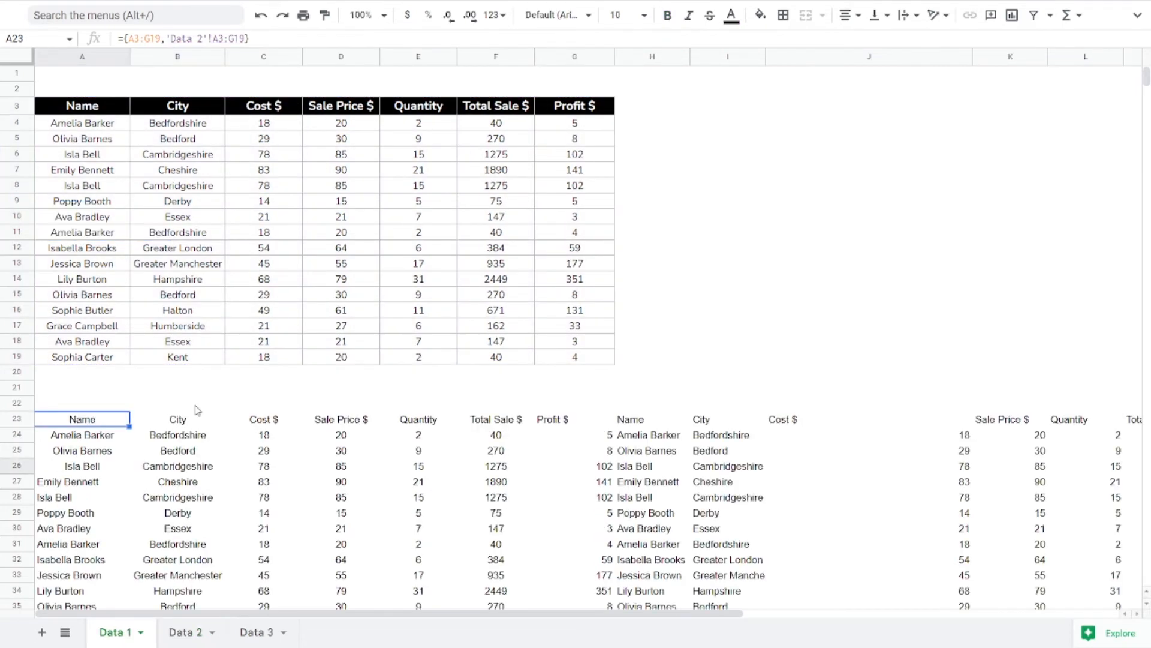
Examine the rows of the array output below A23 and the source table above it.
key("Down")
key("Down")
key("Down")
key("Down")
key("Down")
key("Down")
key("Down")
key("Down")
key("Down")
key("Down")
key("Down")
key("Down")
key("Down")
key("Down")
key("Down")
key("Down")
key("Down")
key("Down")
key("Down")
key("Down")
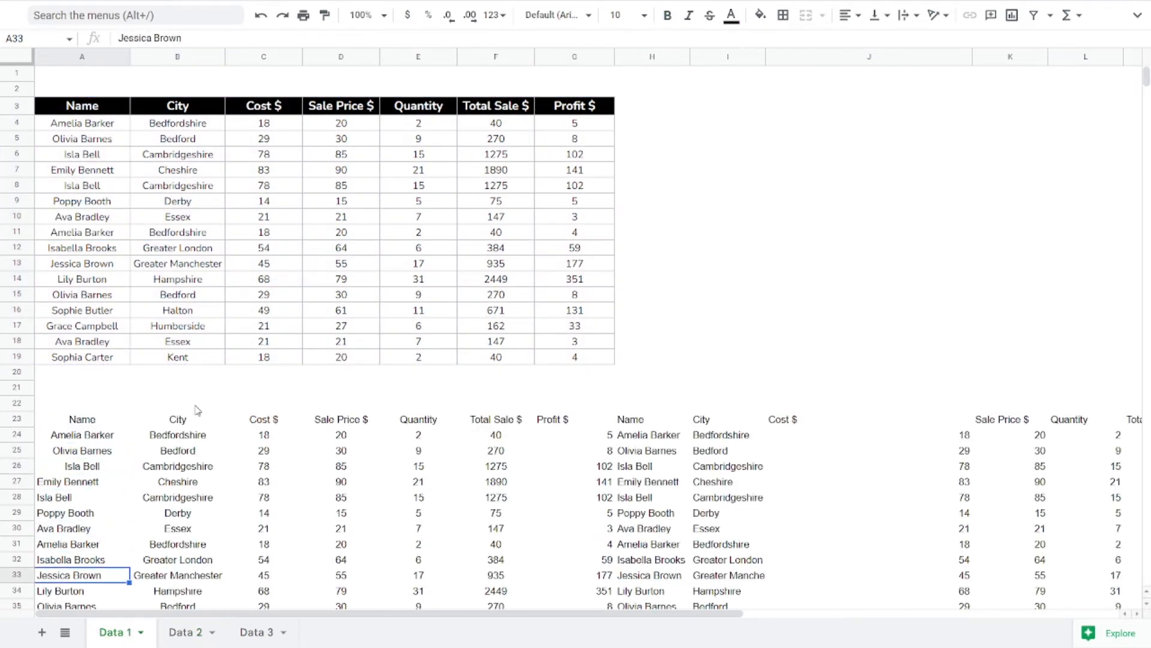
key("Up")
key("Up")
key("Up")
key("Up")
key("Up")
key("Up")
key("Up")
key("Up")
key("Up")
key("Up")
key("Up")
key("Up")
key("Up")
key("Up")
key("Up")
key("Up")
key("Up")
key("Up")
key("Up")
key("Up")
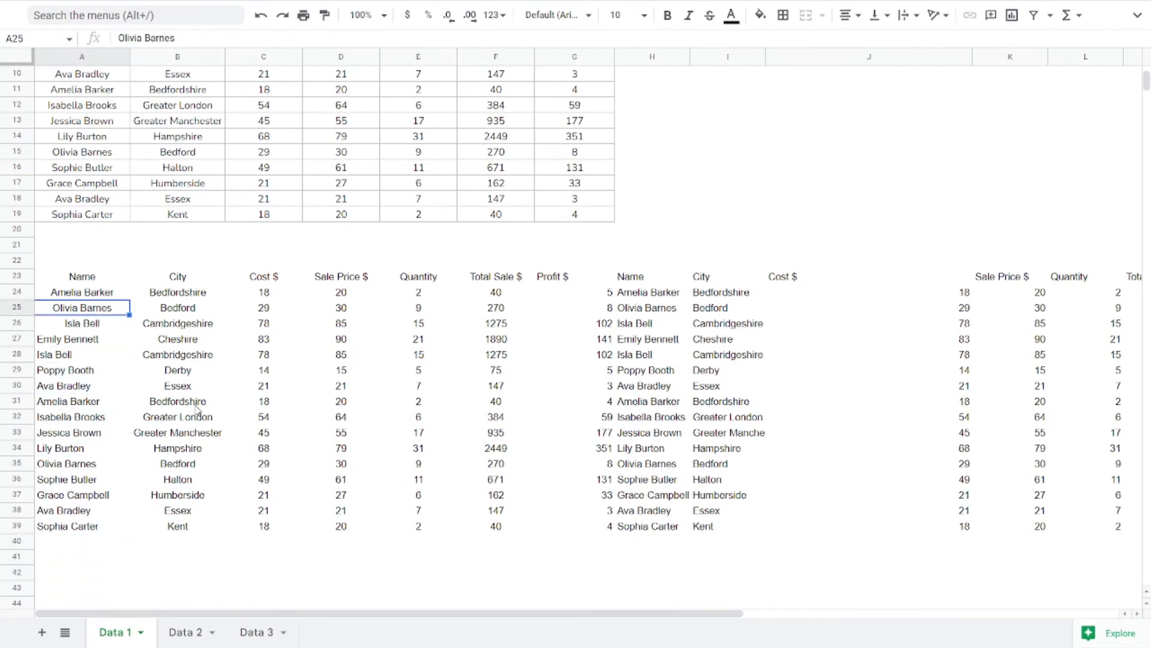
key("Up")
key("Up")
key("Up")
key("Up")
key("Up")
key("Up")
key("Up")
key("Up")
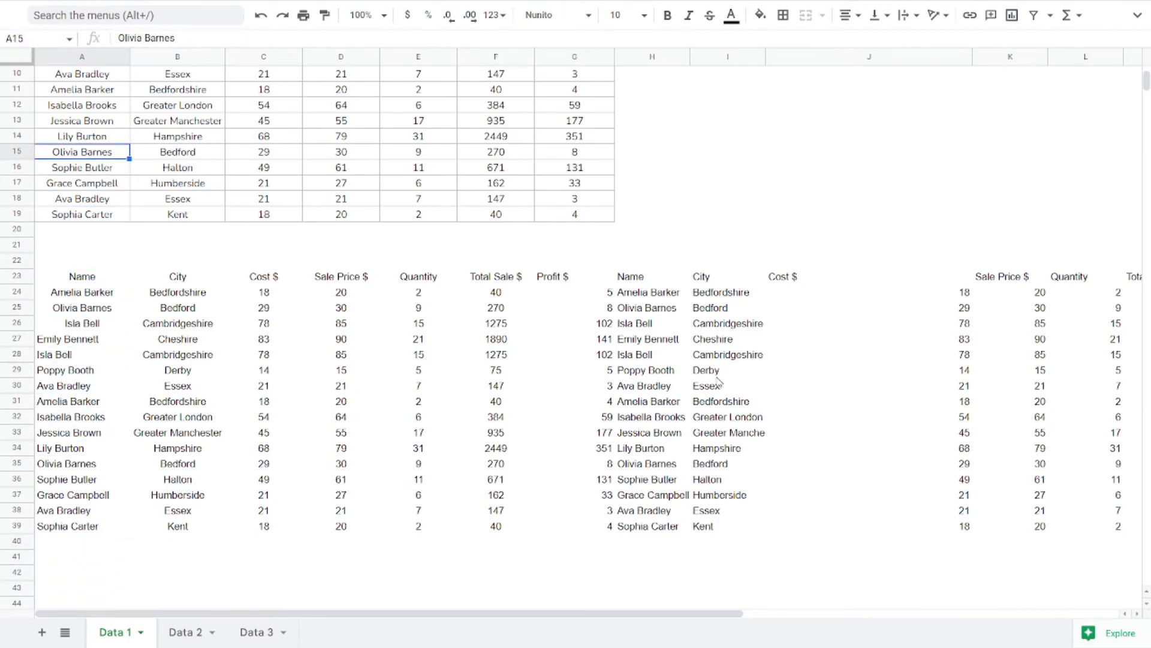
Examine the two tables side by side along row 24 through column N and return to A24.
key("Down")
key("Down")
key("Down")
key("Down")
key("Down")
key("Down")
key("Down")
key("Down")
key("Down")
key("Down")
key("Down")
key("Down")
key("Up")
key("Up")
key("Up")
key("Right")
key("Right")
key("Right")
key("Right")
key("Right")
key("Right")
key("Right")
key("Right")
key("Right")
key("Right")
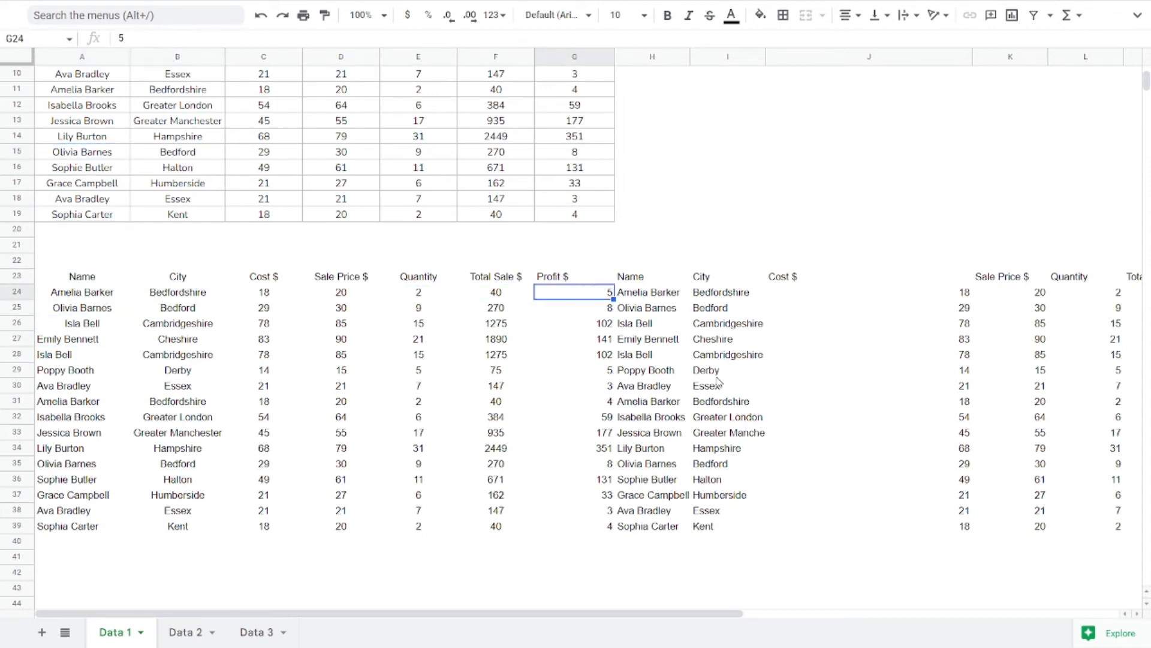
key("Right")
key("Right")
key("Right")
key("Right")
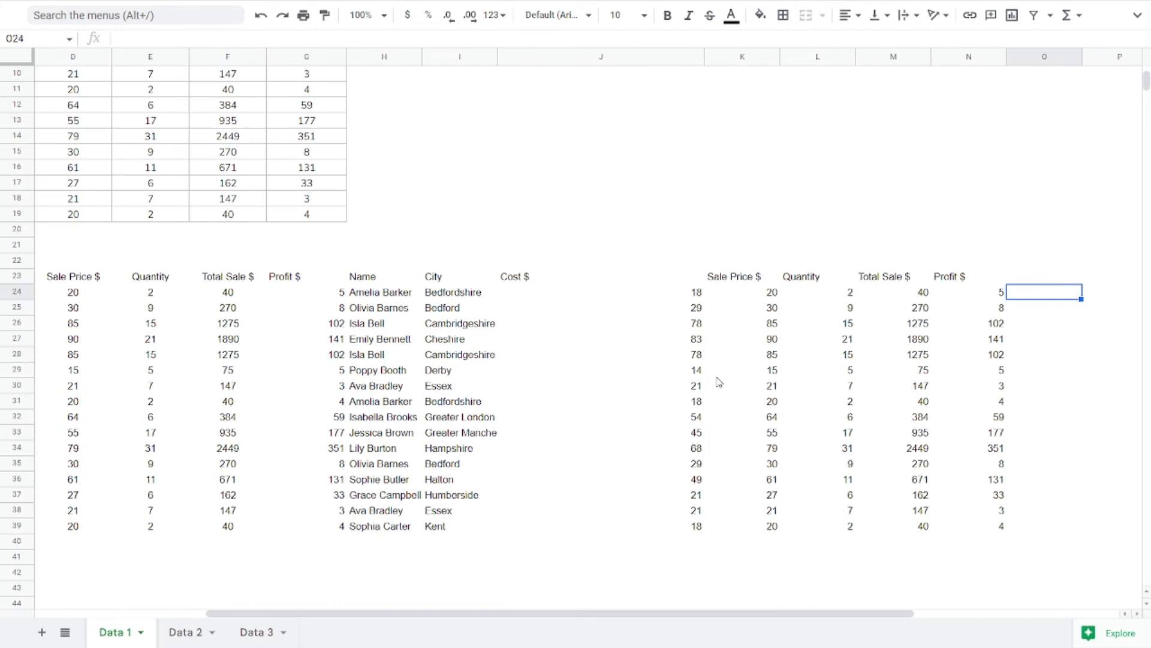
key("Left")
key("Left")
key("Left")
key("Left")
key("Left")
key("Left")
key("Left")
key("Left")
key("Right")
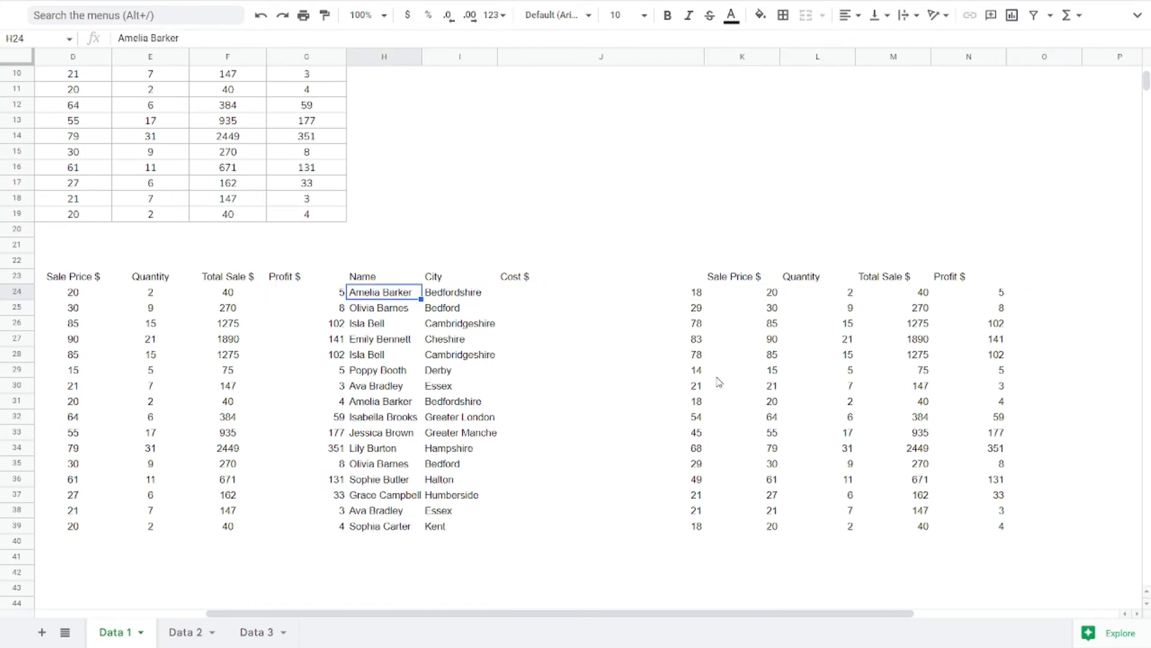
key("Home")
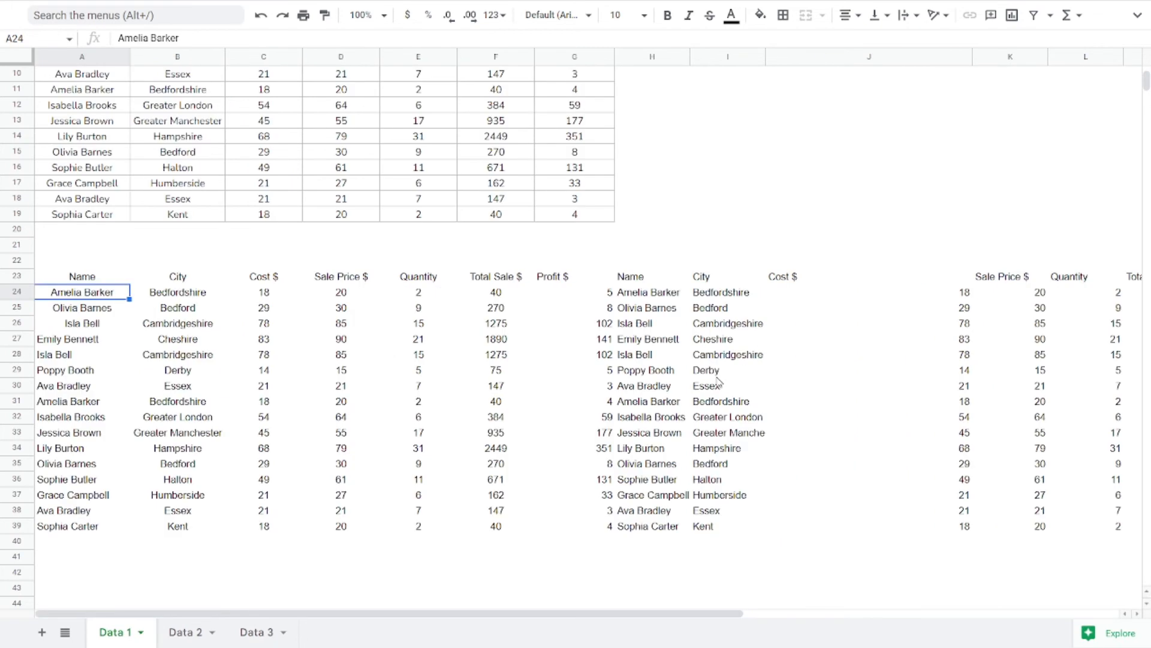